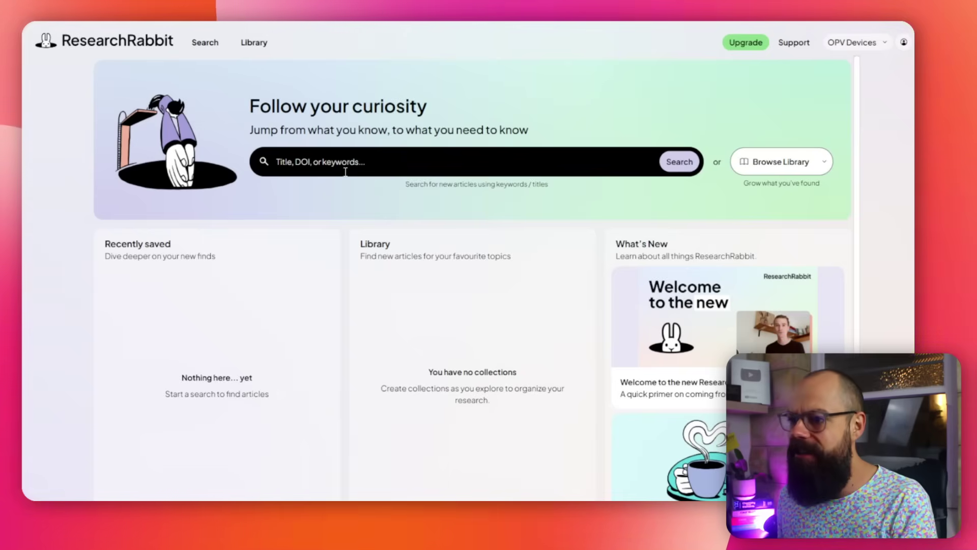
- Show the fully labelled Nunzi 2002 similar-papers map and expand Search Settings with keyword filters
left_click(202, 43)
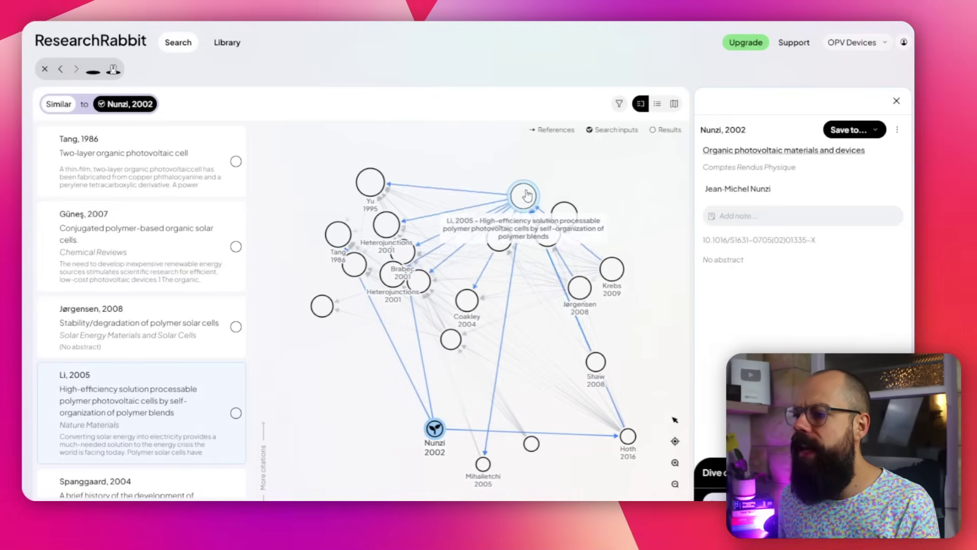
left_click(519, 238)
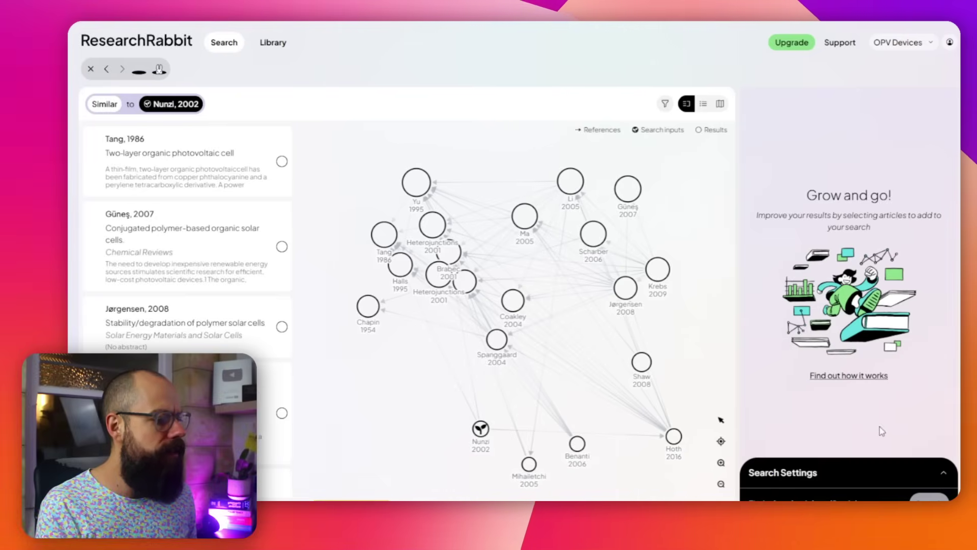
left_click(944, 474)
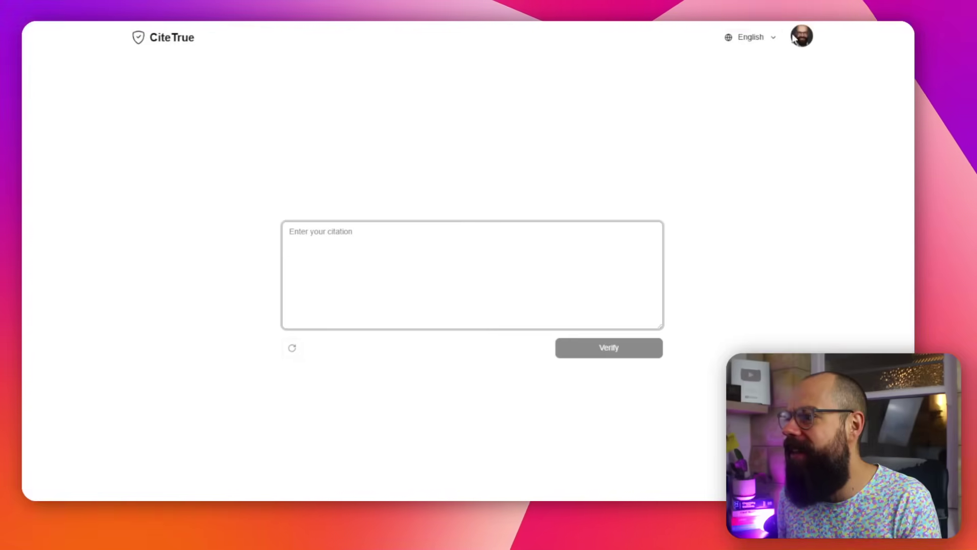
- Open the CiteTrue account dashboard showing subscription and credits
left_click(794, 39)
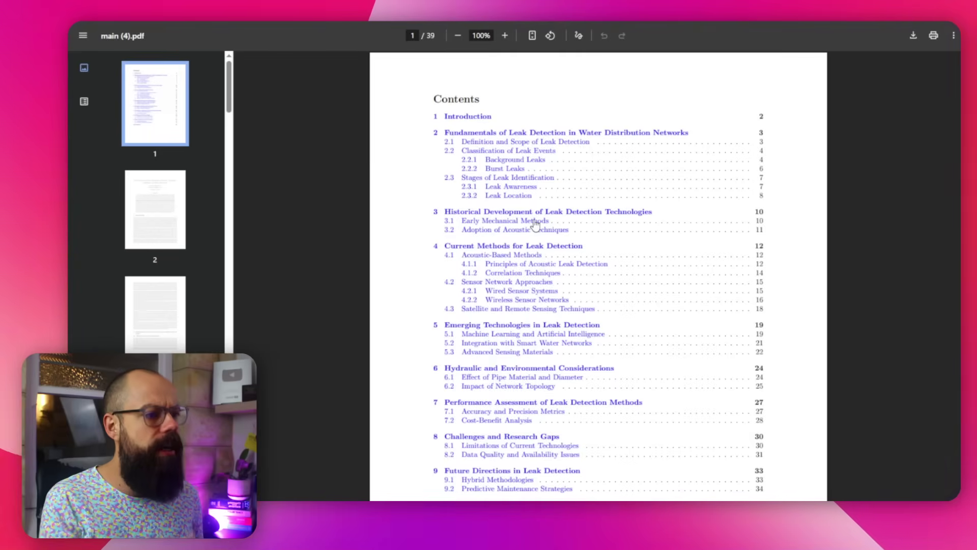
- Scroll main (4).pdf down to the References list on page 37
scroll(535, 224, "down", 20)
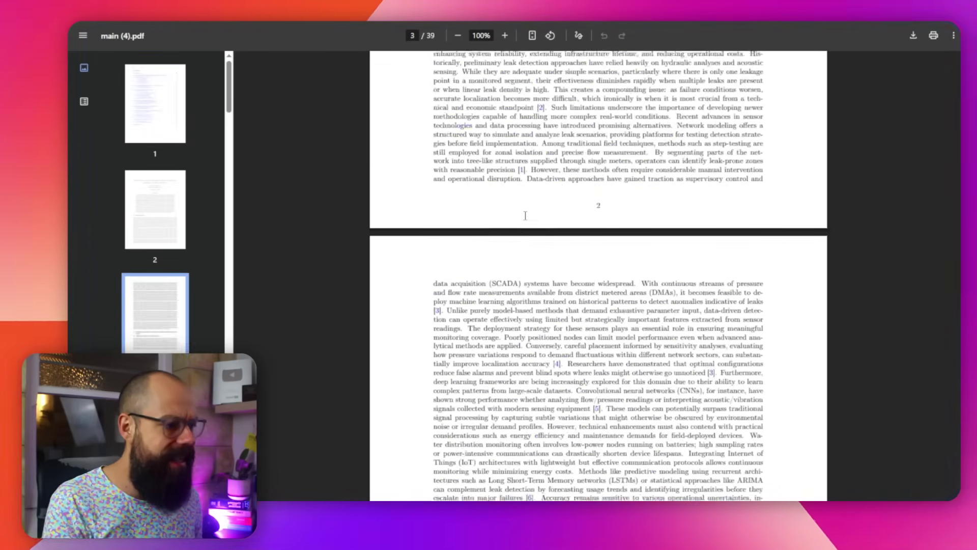
scroll(526, 212, "down", 12)
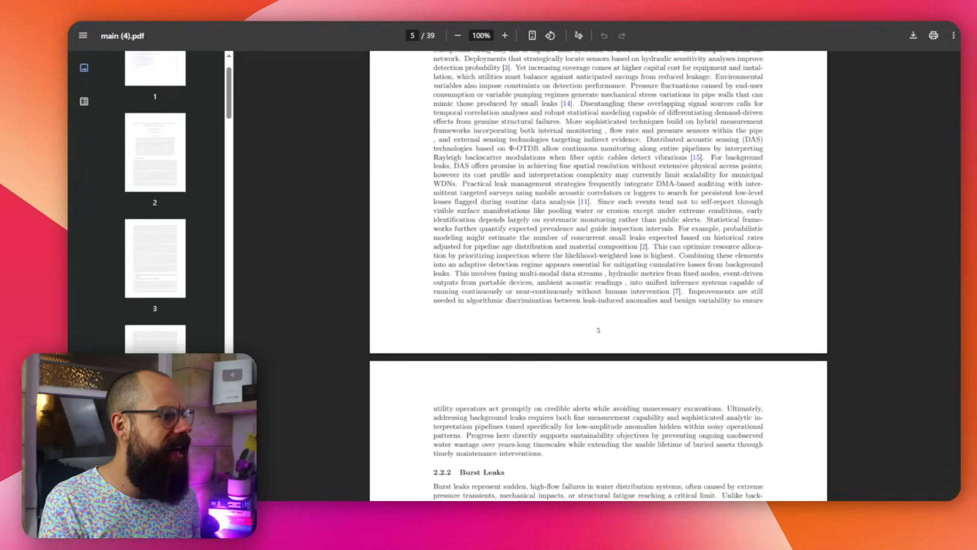
scroll(947, 270, "down", 20)
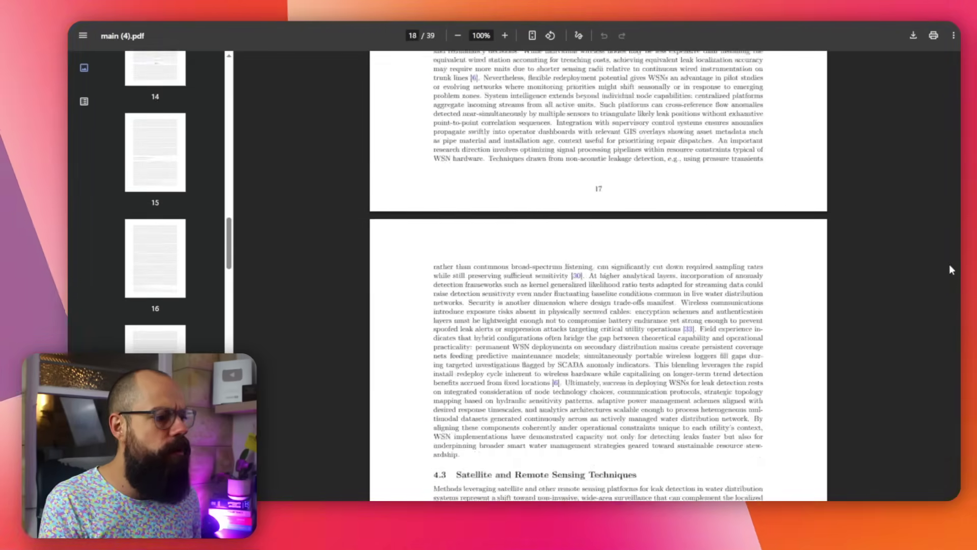
scroll(942, 310, "down", 20)
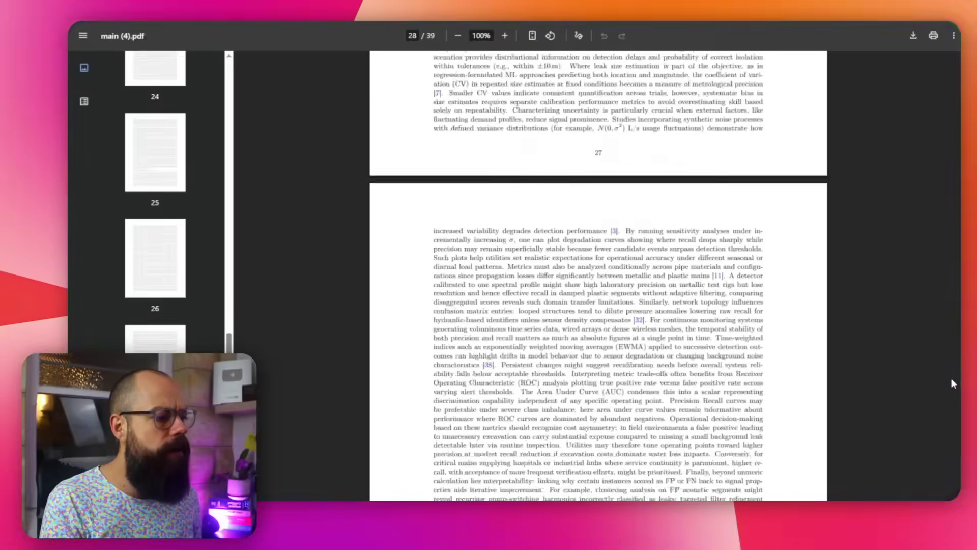
scroll(951, 404, "down", 20)
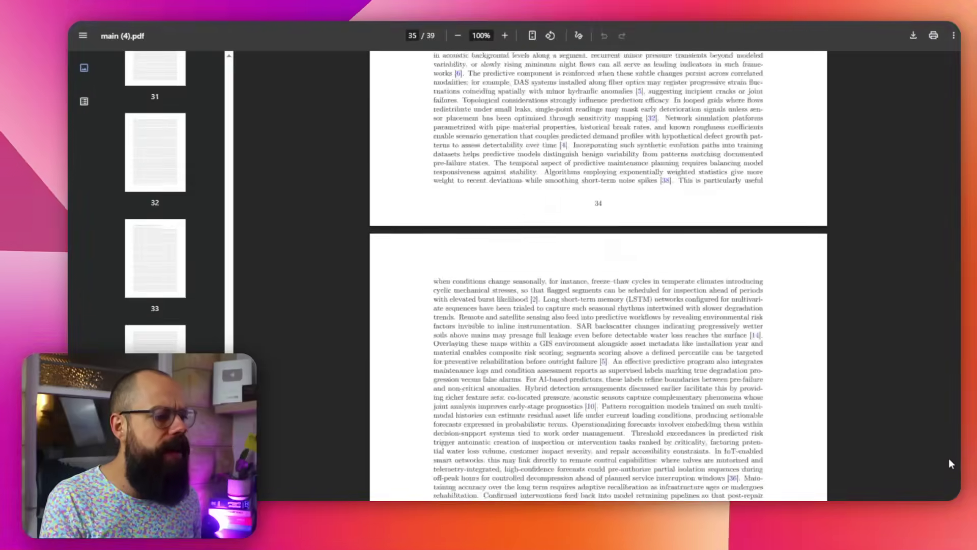
scroll(950, 477, "down", 8)
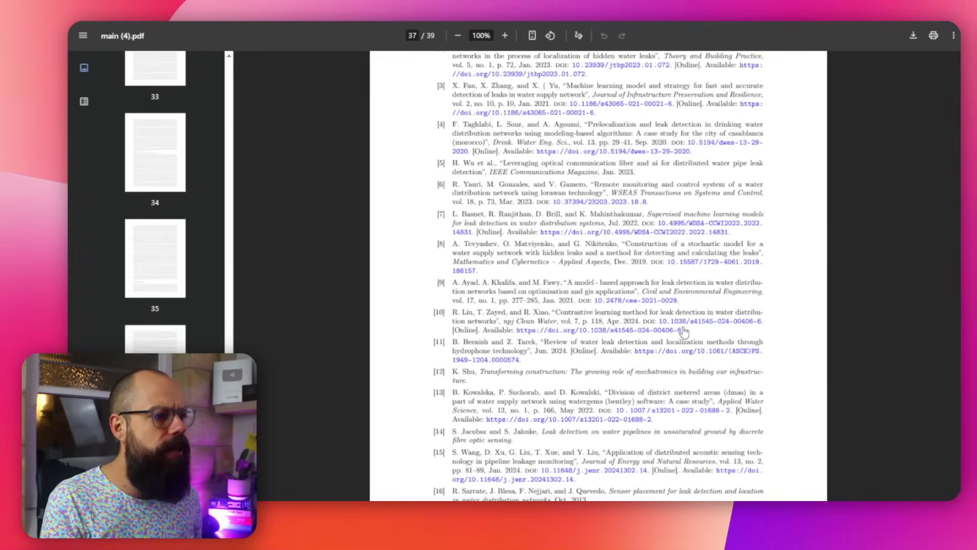
scroll(548, 224, "up", 1)
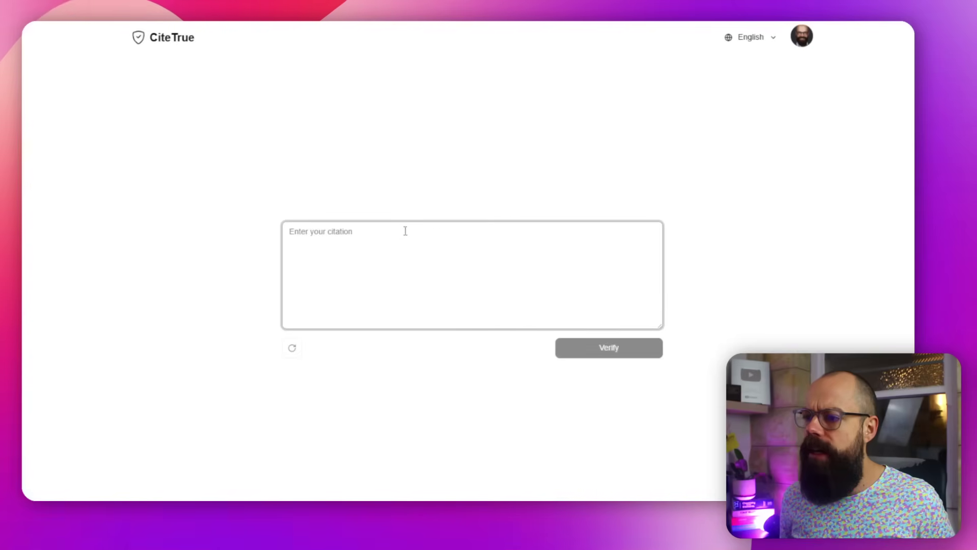
- Paste reference [1] on water-distribution leak location into CiteTrue, verify it, and expand its details
type("P. Boulos, T. Schade, and C. W. Baxter, \"Locating leaks in water distribution systems using network modeling\", Journal of Water Management Modeling, vol. R228, no. 21, 2008. doi: 10.14796/JWMM.R228-21. [Online]. Available: http://www.chijournal.org")
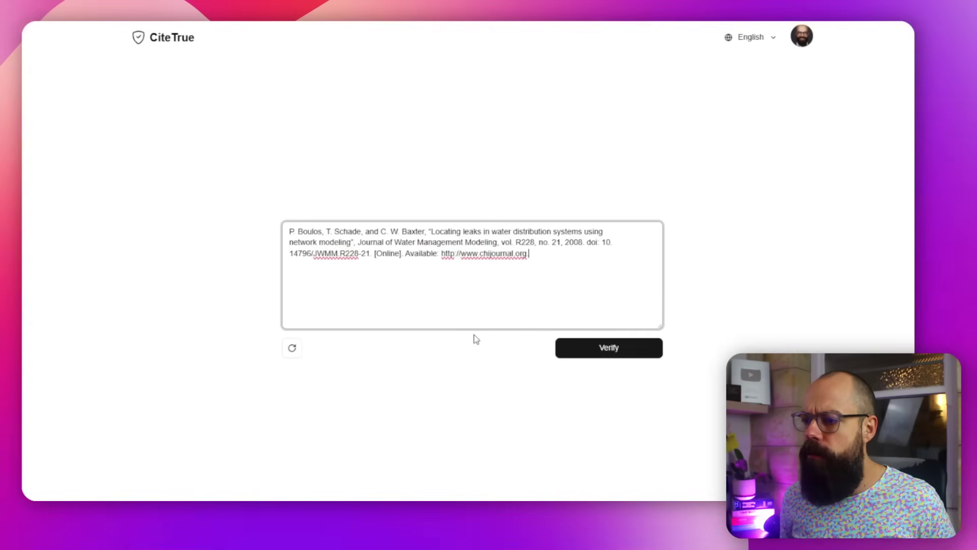
left_click(619, 351)
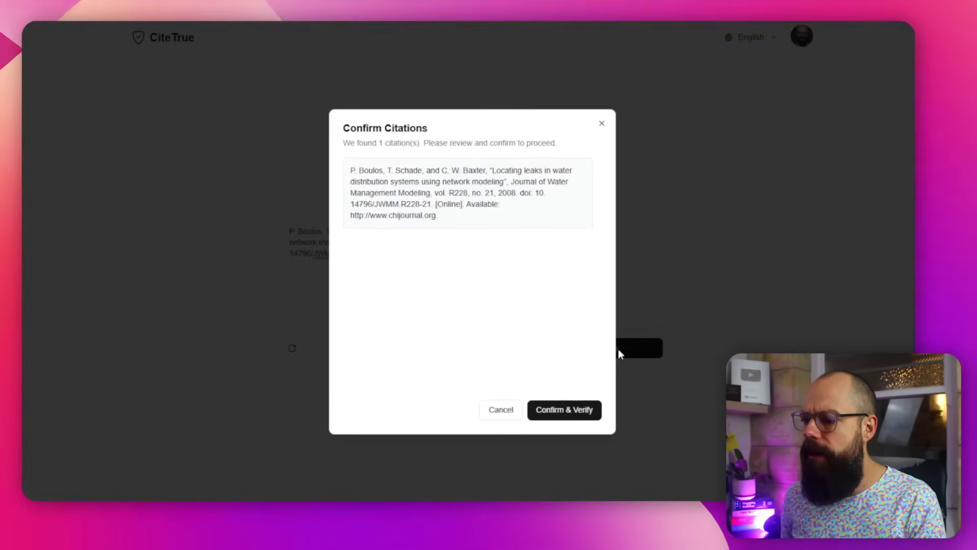
left_click(579, 409)
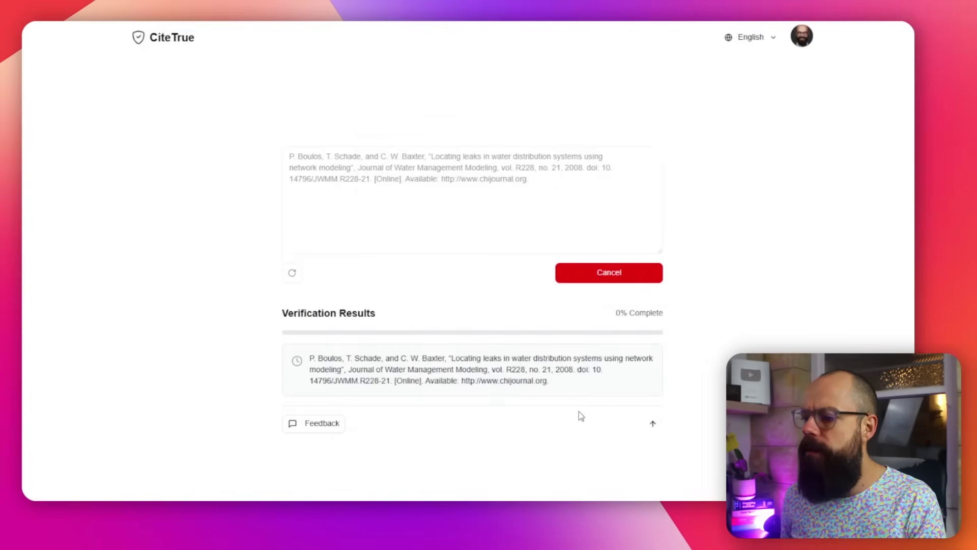
left_click(639, 356)
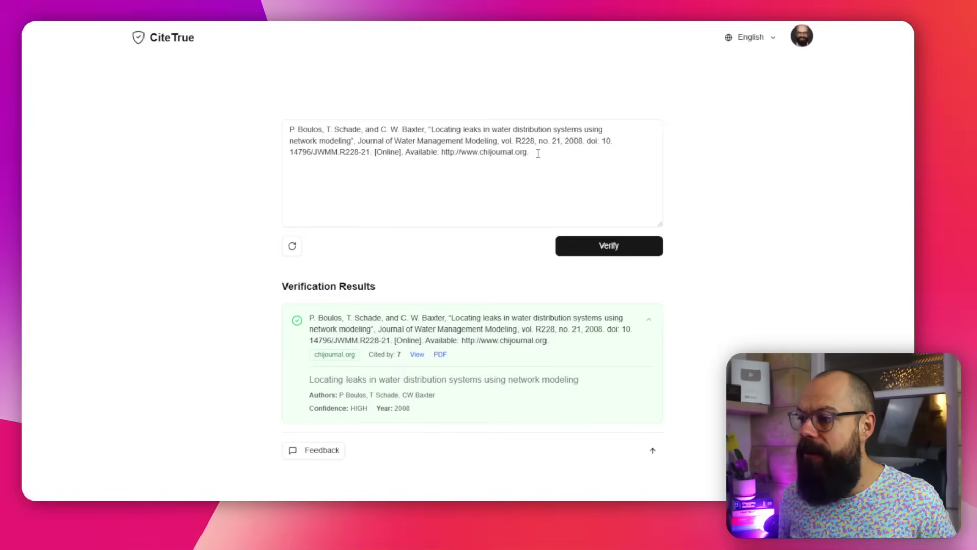
- Replace the single citation with the full 45-entry reference list and confirm verification
key("ctrl+a")
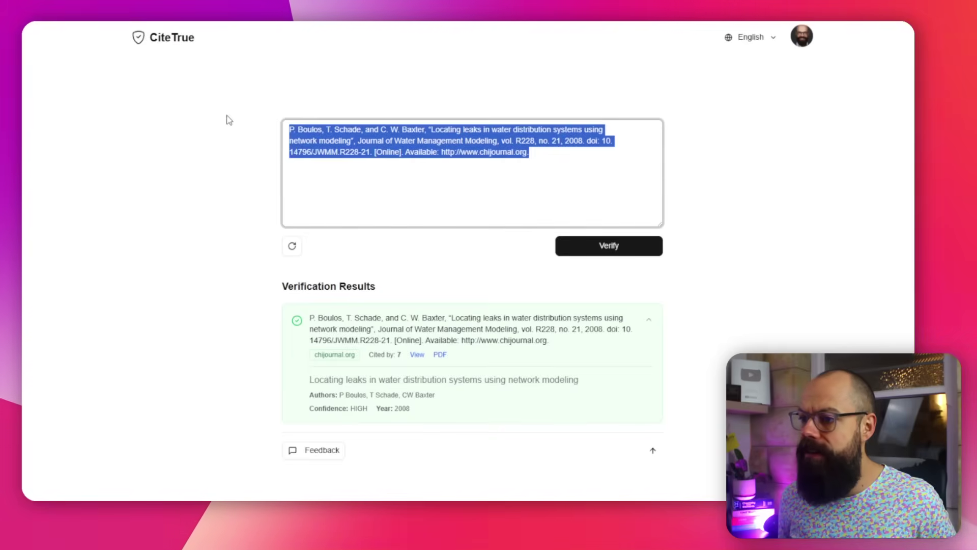
key("ctrl+v")
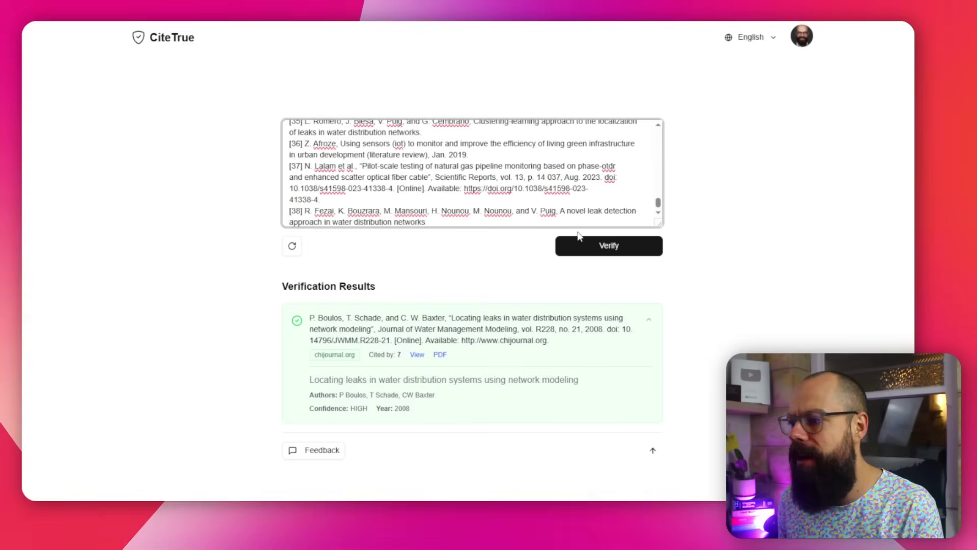
left_click(599, 243)
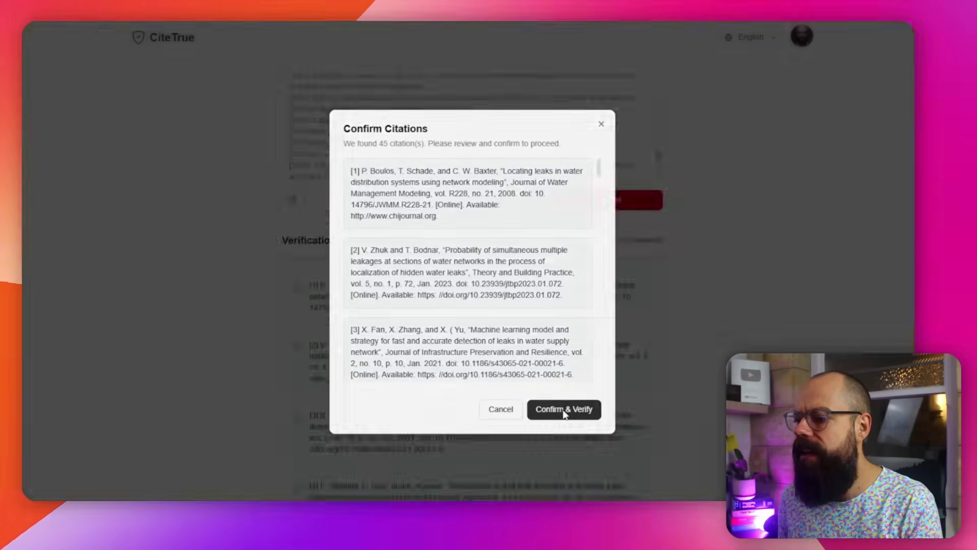
left_click(563, 408)
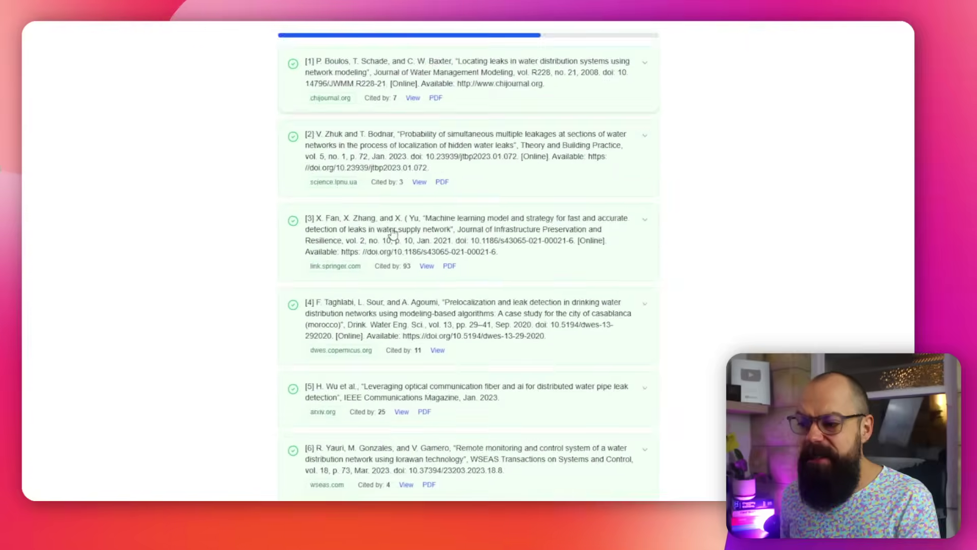
- Scroll the verification results and highlight citation [7]'s title as a red-flagged fake entry
scroll(395, 236, "down", 5)
scroll(396, 237, "up", 3)
scroll(395, 237, "up", 3)
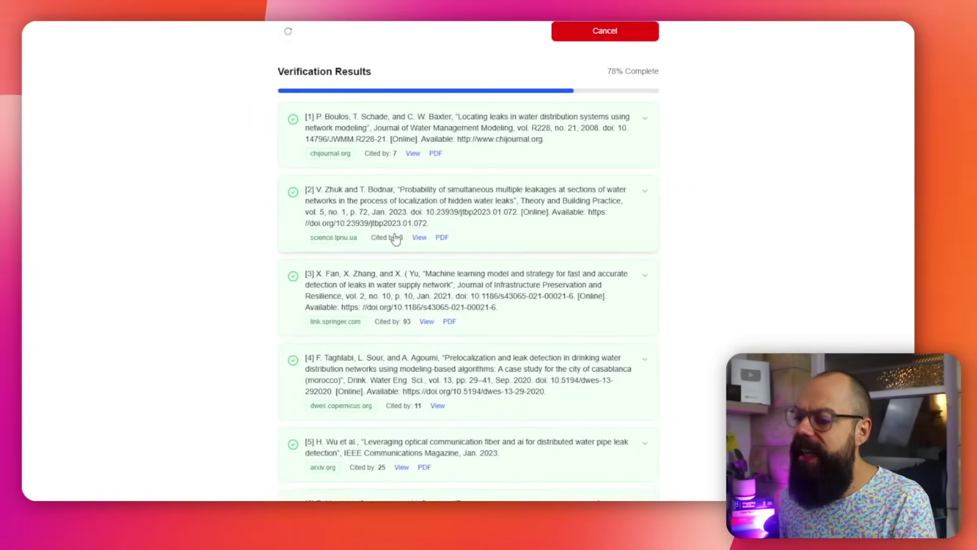
scroll(393, 239, "down", 8)
scroll(359, 254, "down", 15)
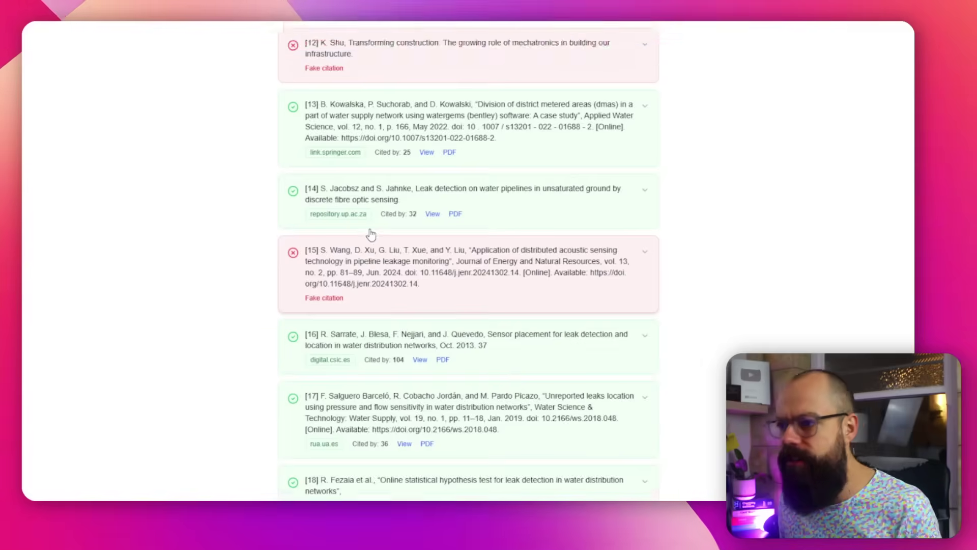
scroll(370, 249, "up", 20)
scroll(370, 250, "up", 3)
scroll(376, 234, "down", 10)
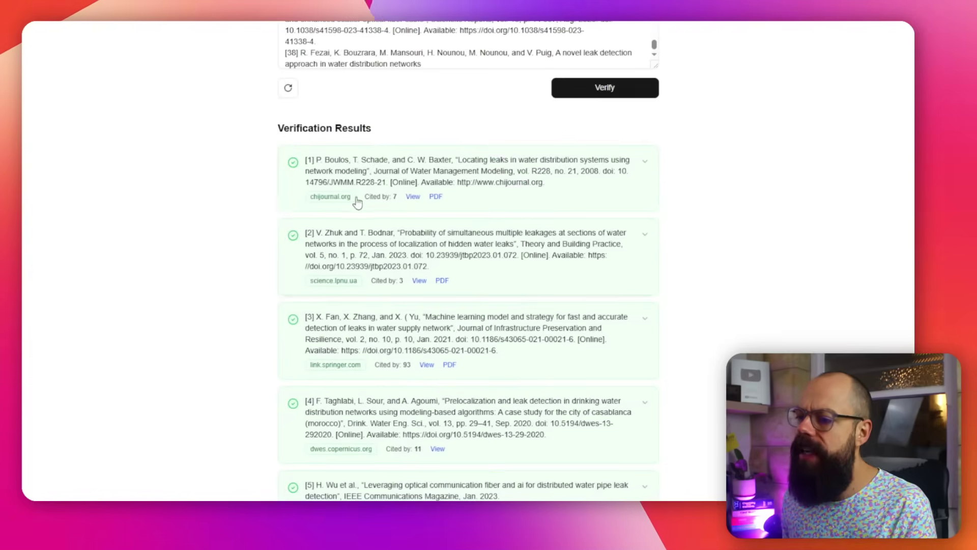
scroll(379, 209, "down", 1)
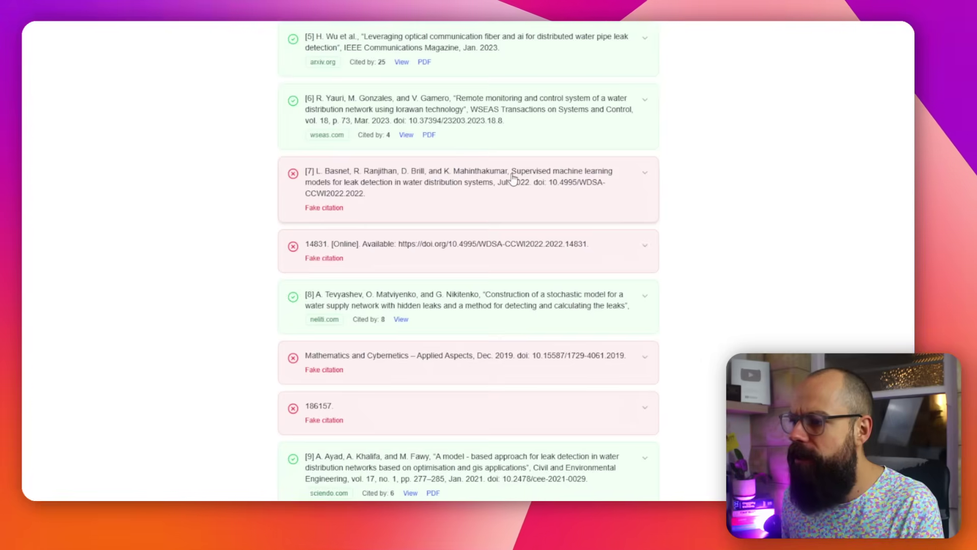
left_click_drag(512, 172, 496, 184)
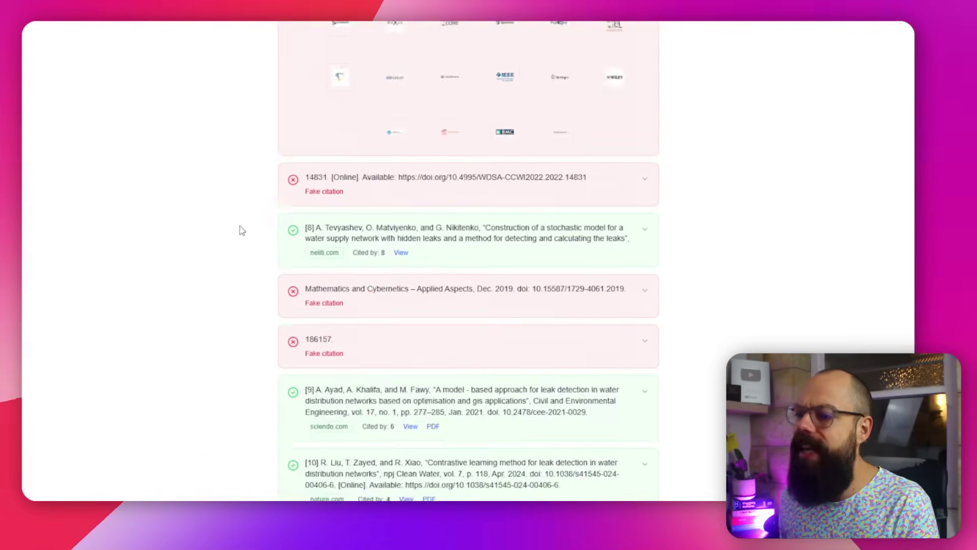
scroll(242, 230, "down", 20)
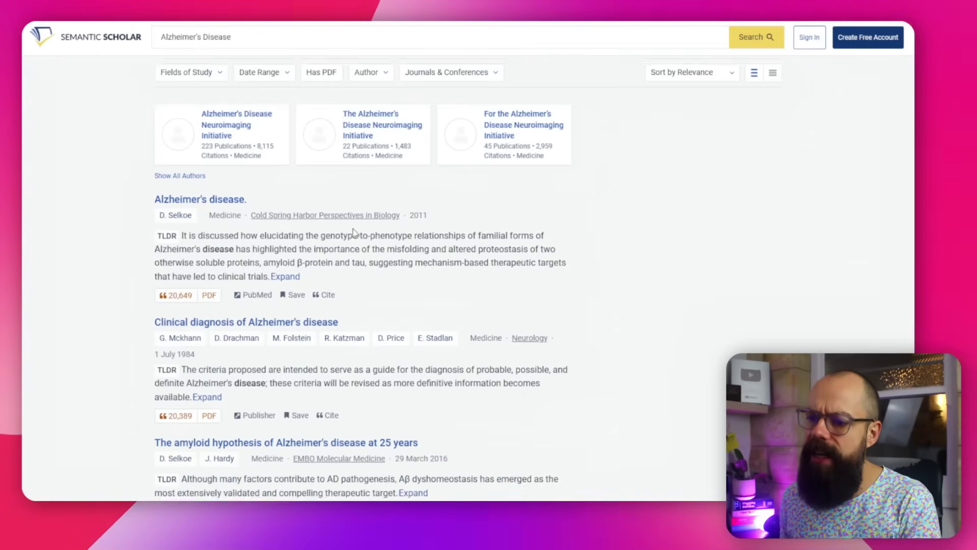
- Move to page 2 of the Alzheimer's Disease search results
mouse_move(175, 275)
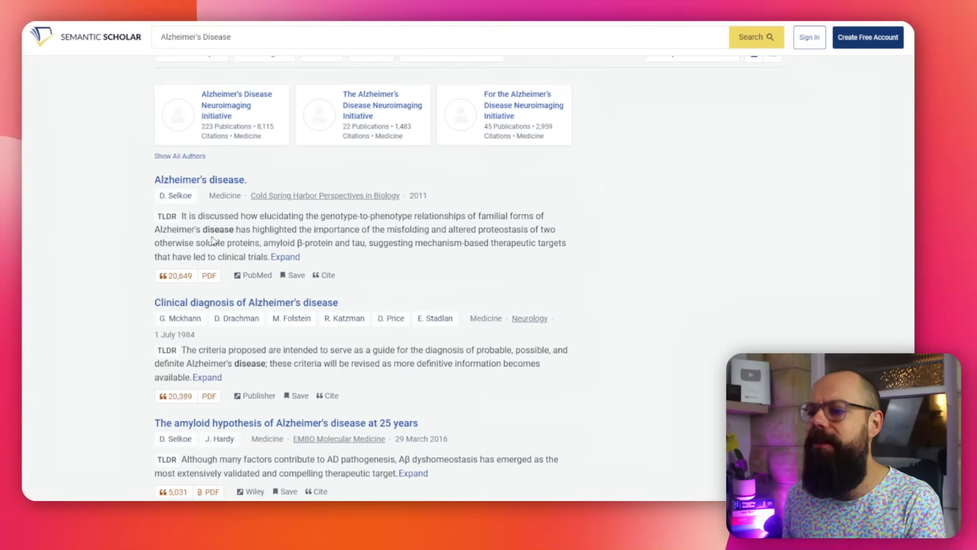
scroll(113, 235, "down", 15)
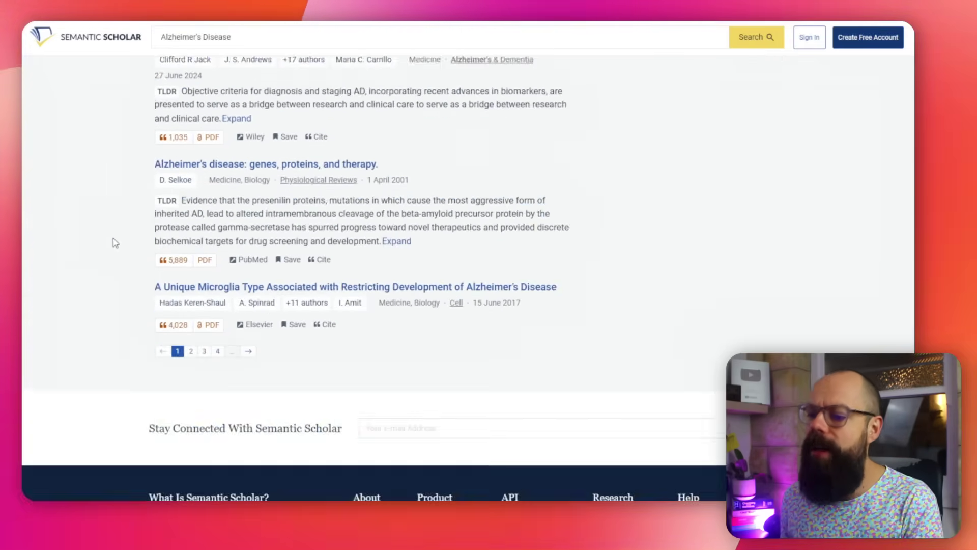
scroll(112, 242, "down", 3)
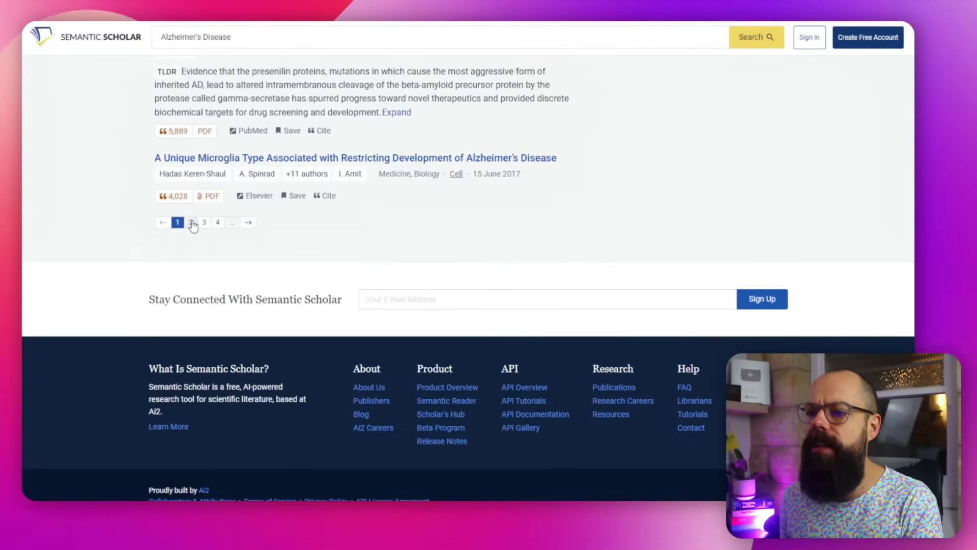
left_click(192, 222)
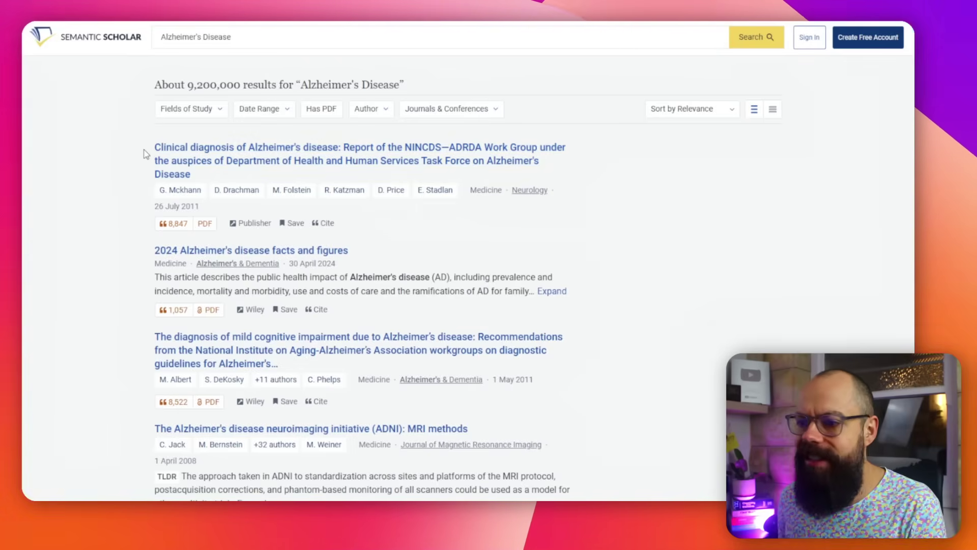
scroll(144, 151, "down", 20)
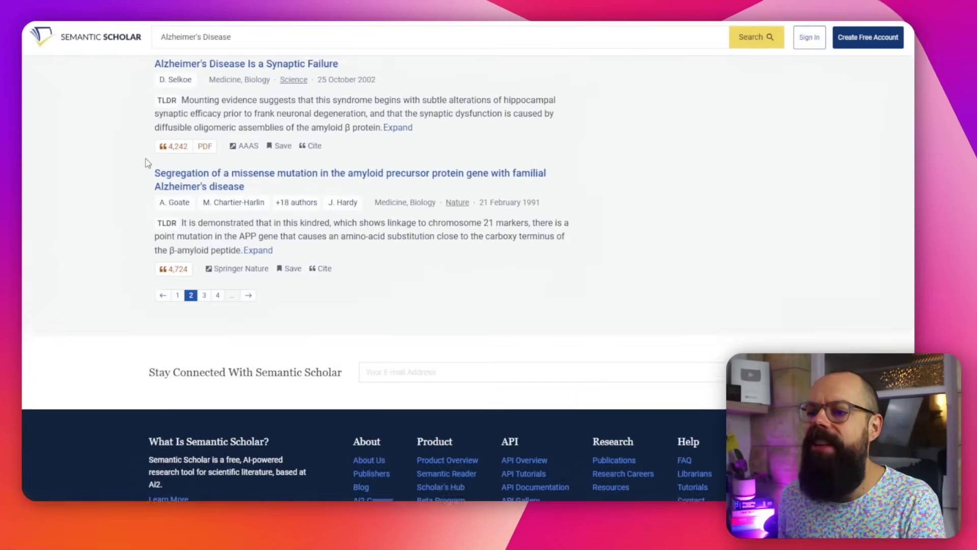
scroll(147, 163, "up", 20)
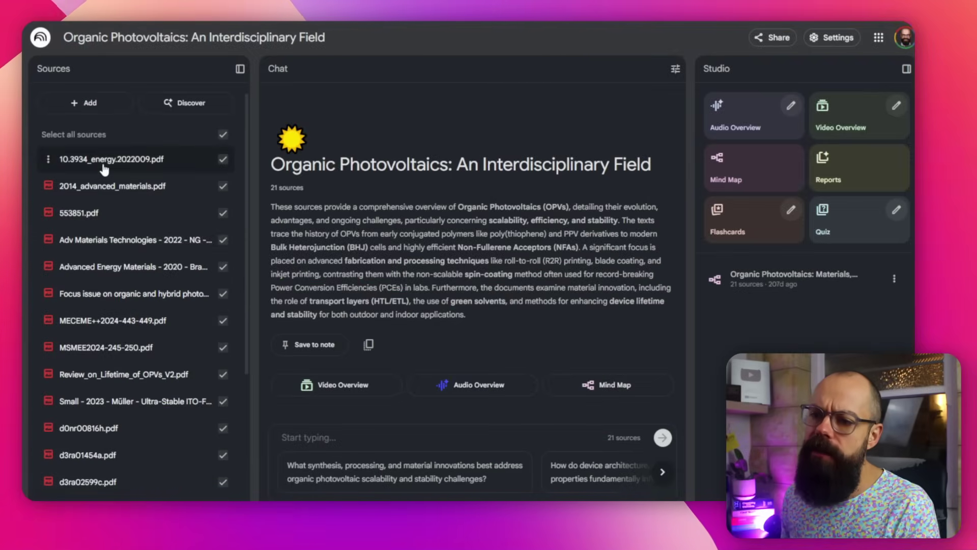
- Start a new mind map from the 21 sources and open the existing Organic Photovoltaics mind map
scroll(104, 169, "down", 5)
scroll(124, 270, "up", 5)
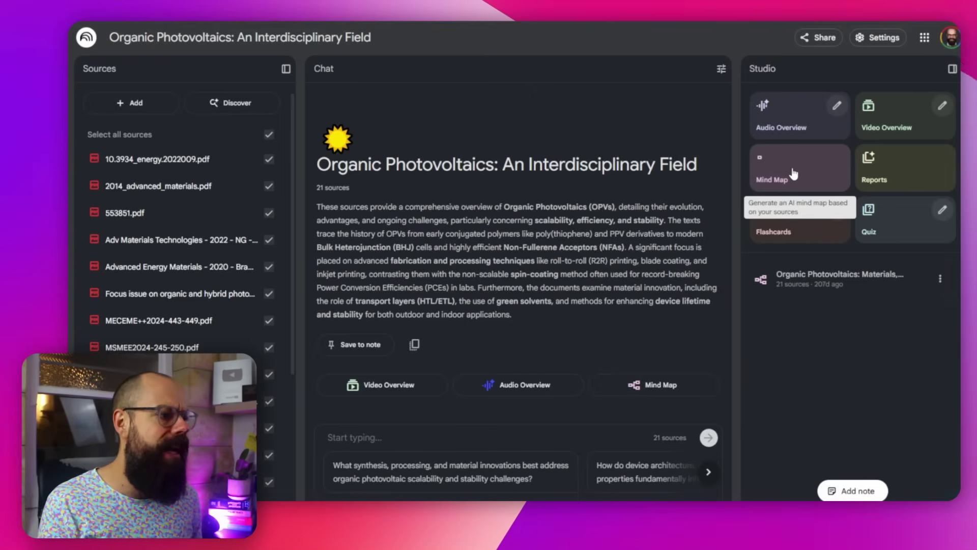
left_click(791, 172)
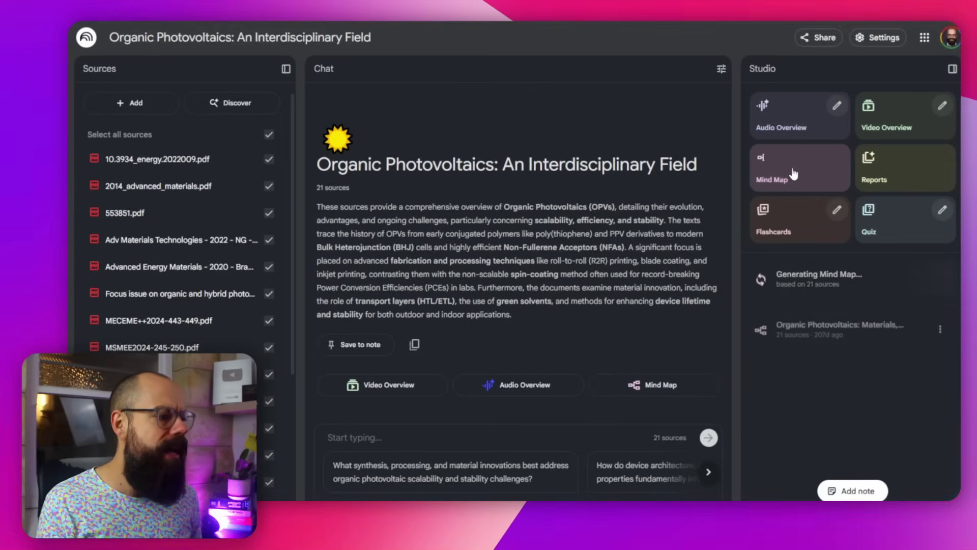
left_click(820, 318)
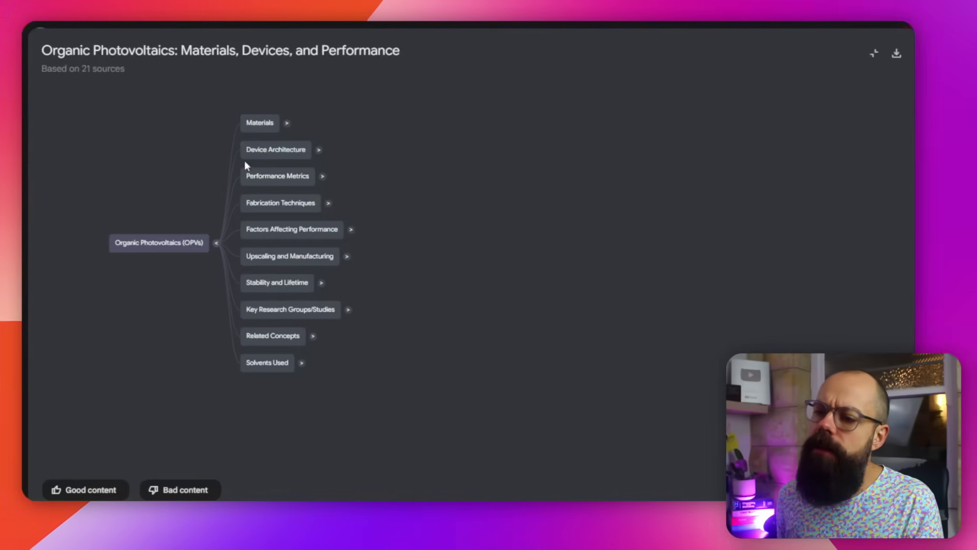
- Expand Materials for a chat answer, then full-screen open Oligomers into Thiophenes, Oligoacenes, Squaraines and Merocyanines
left_click(261, 130)
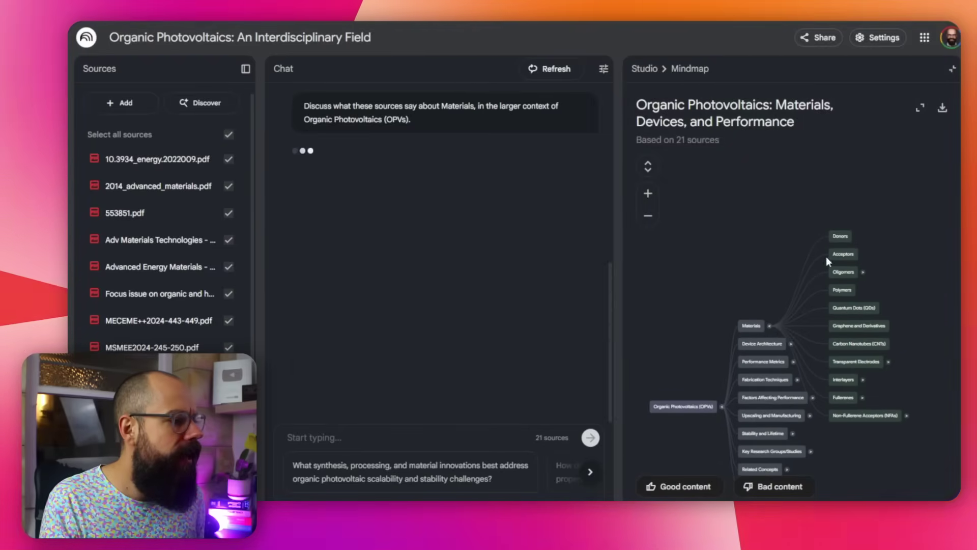
left_click(919, 106)
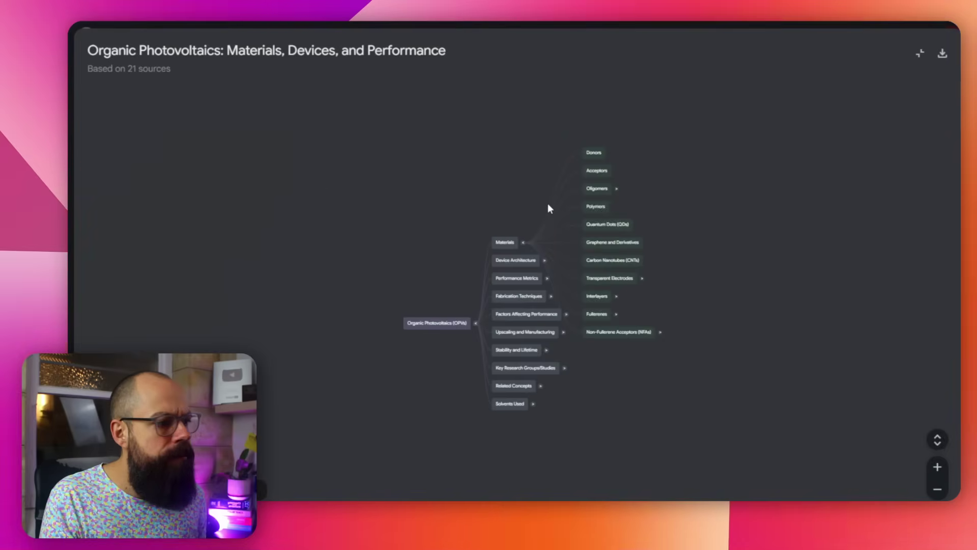
scroll(554, 202, "up", 5)
scroll(651, 152, "up", 2)
left_click_drag(763, 131, 599, 148)
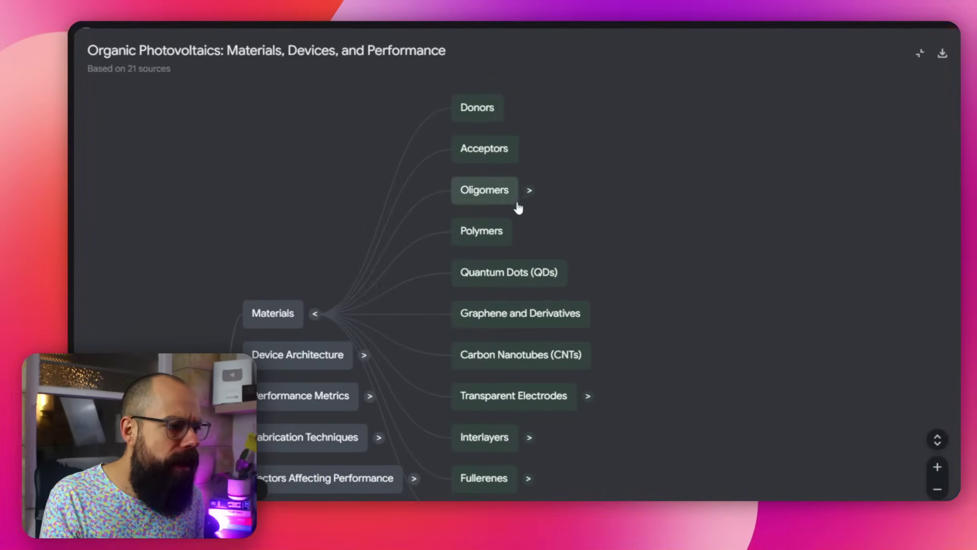
left_click(530, 192)
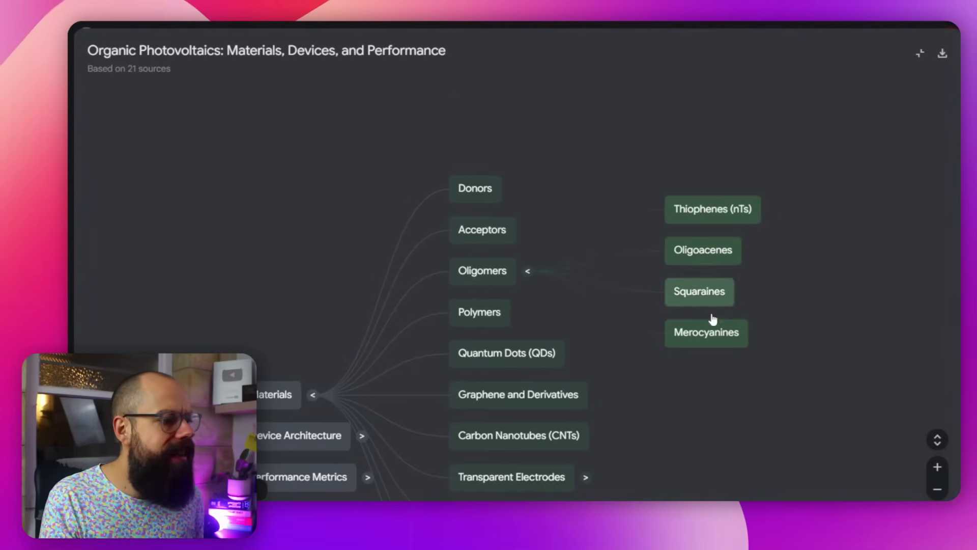
scroll(574, 256, "down", 5)
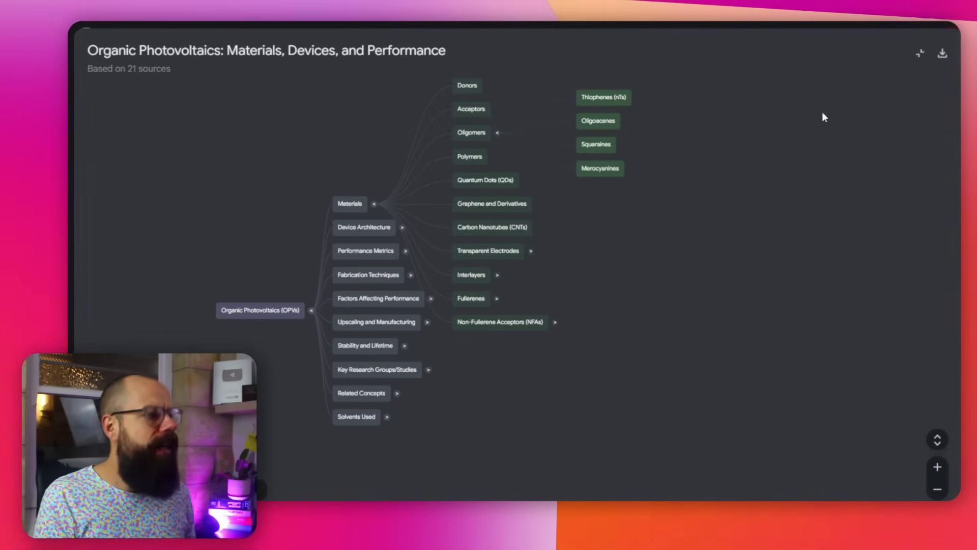
left_click(921, 54)
scroll(542, 346, "down", 10)
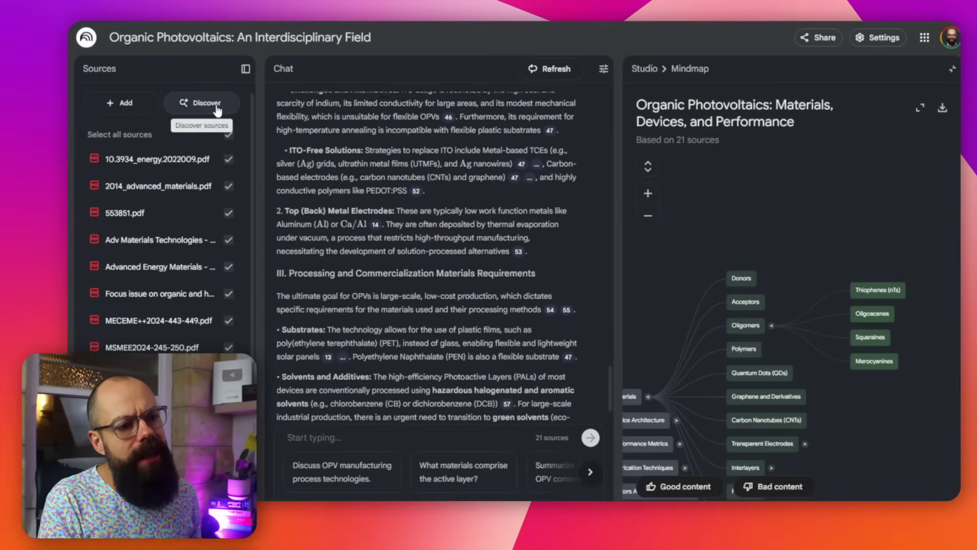
left_click(216, 105)
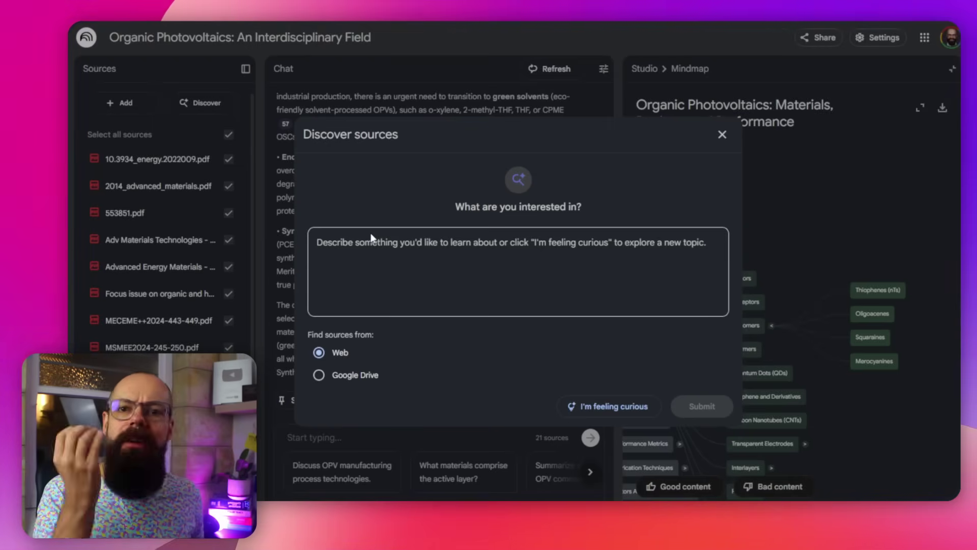
left_click(722, 135)
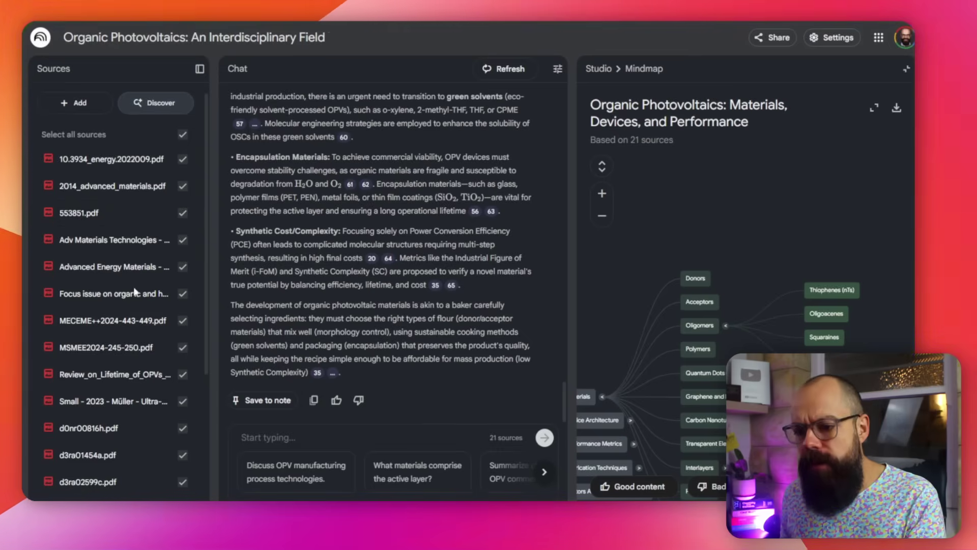
left_click_drag(131, 163, 112, 478)
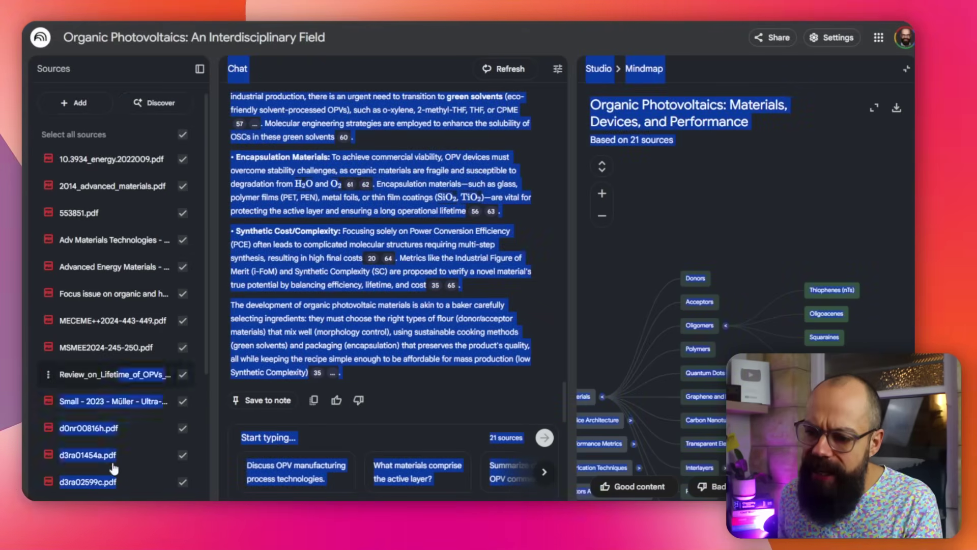
left_click(350, 436)
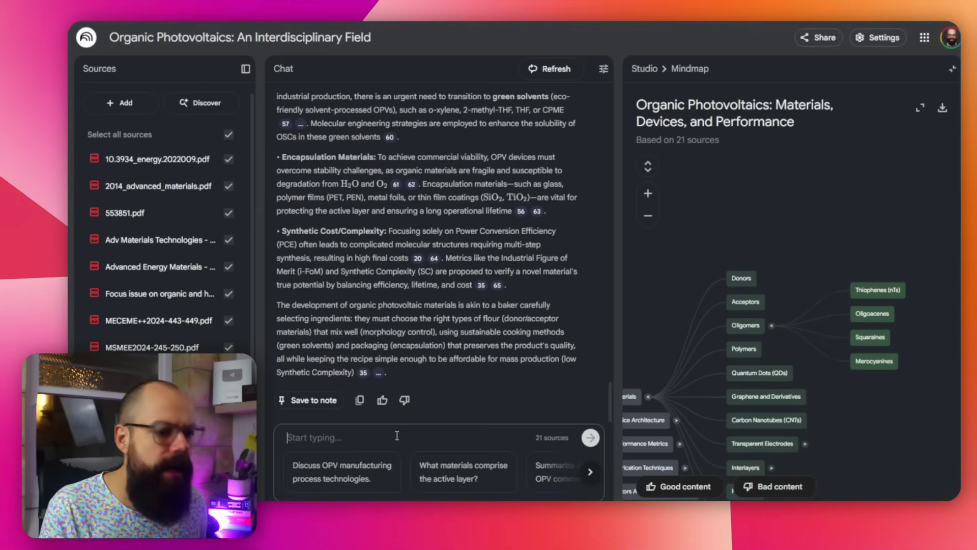
left_click(121, 102)
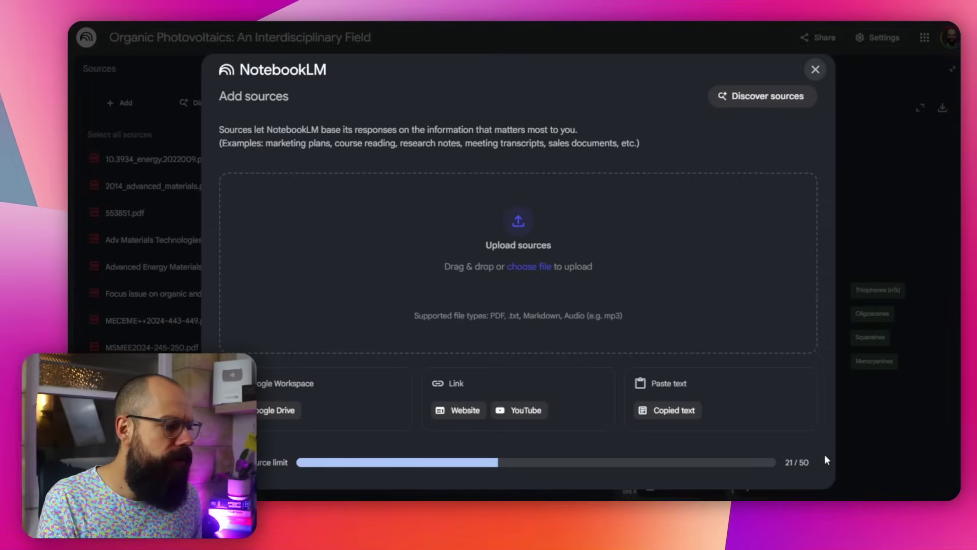
left_click(815, 71)
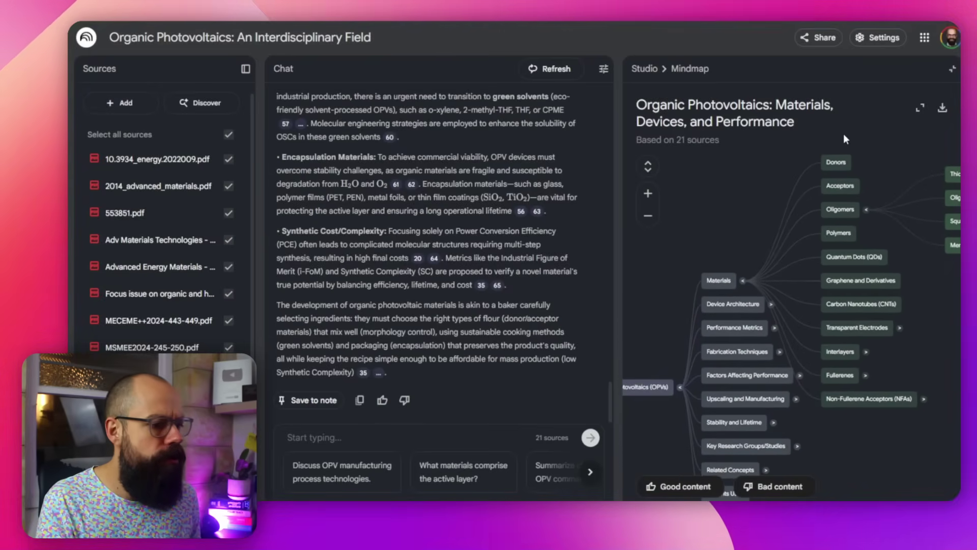
- Pan to the Oligomers subbranches, then close the mind map back to the Studio list
left_click_drag(844, 133, 798, 167)
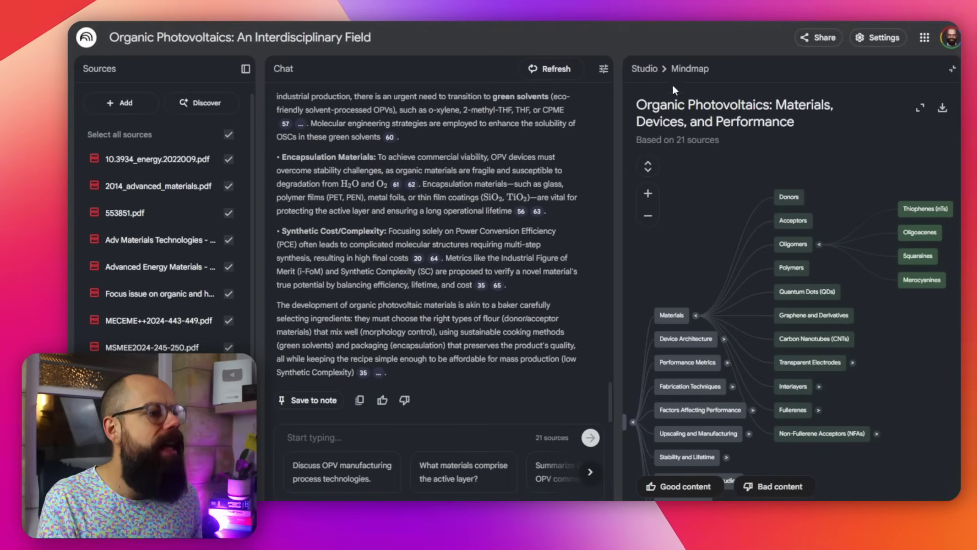
left_click(643, 68)
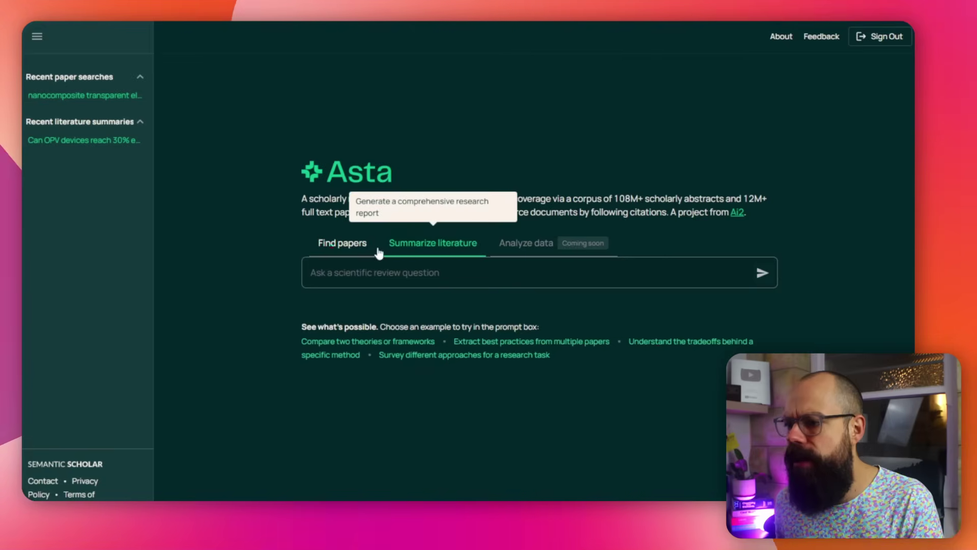
- Submit the grouped query attention 30B LLM example as a Summarize literature request, accepting Asta's terms
left_click(368, 249)
left_click(427, 249)
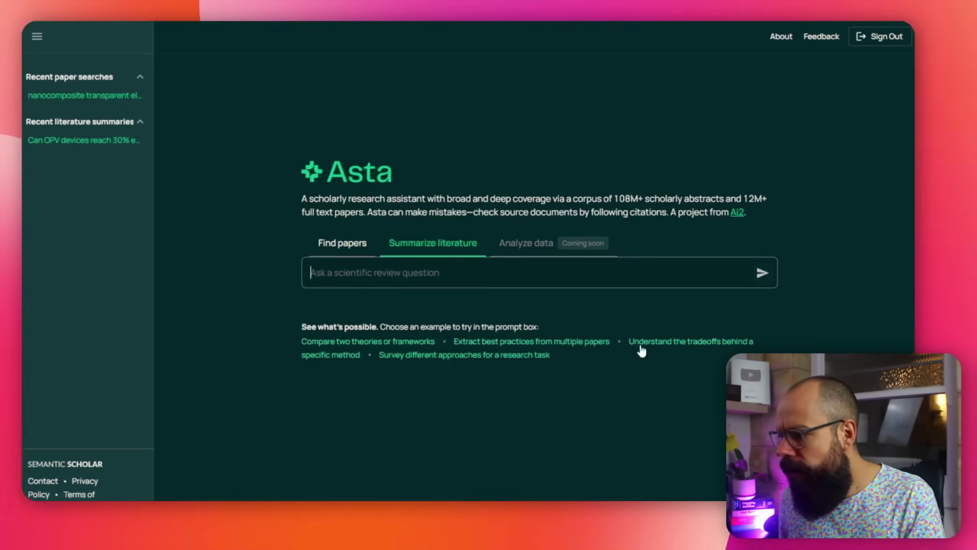
left_click(671, 346)
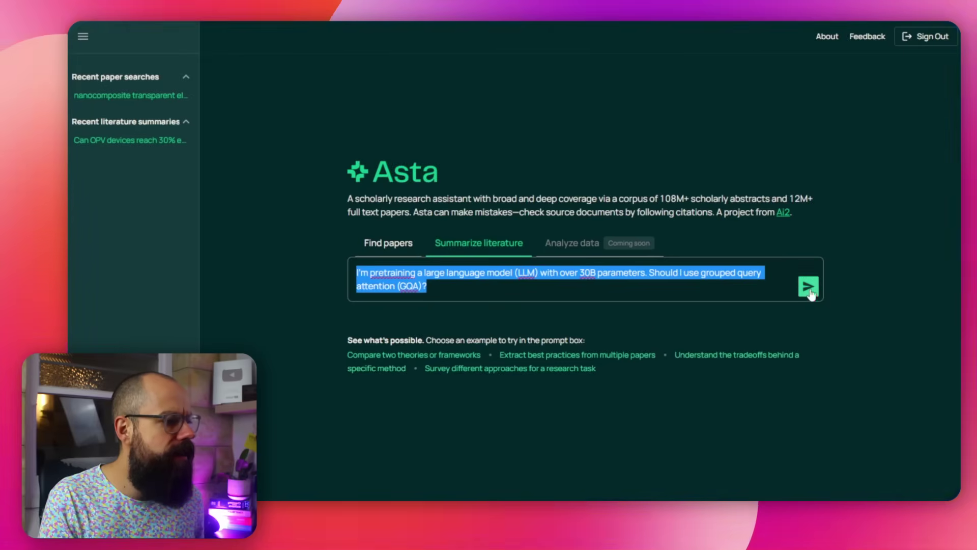
left_click(809, 288)
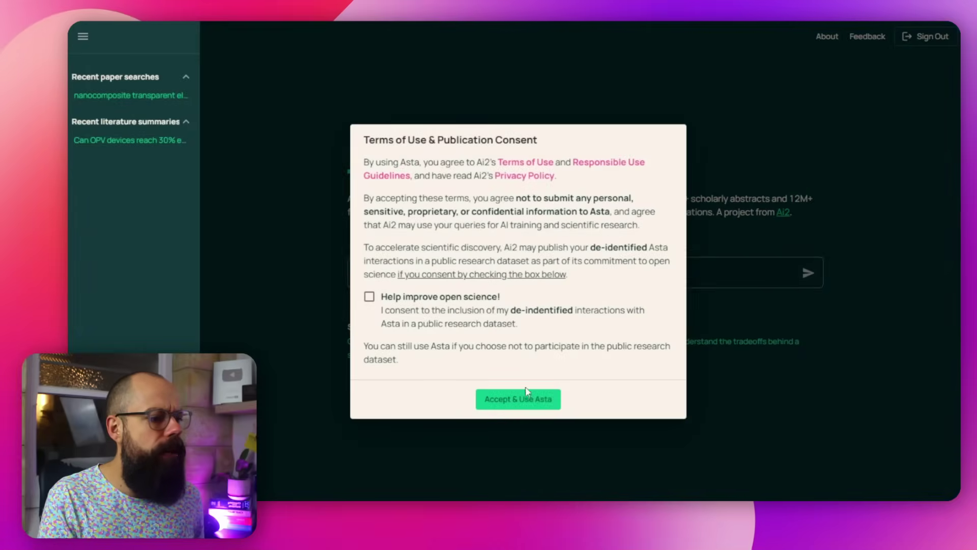
left_click(369, 296)
left_click(524, 399)
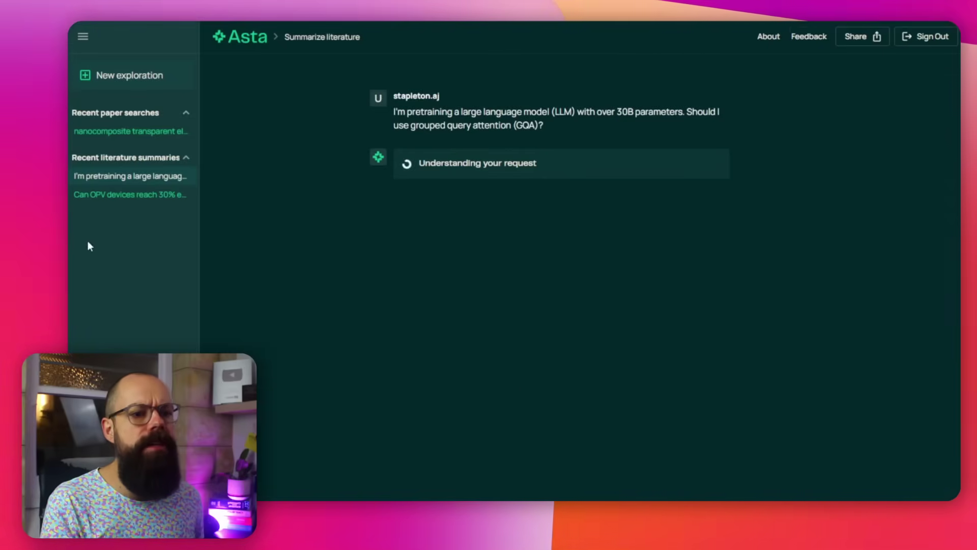
- Revisit the earlier nanocomposite transparent electrode paper search and highlight its query
left_click(120, 133)
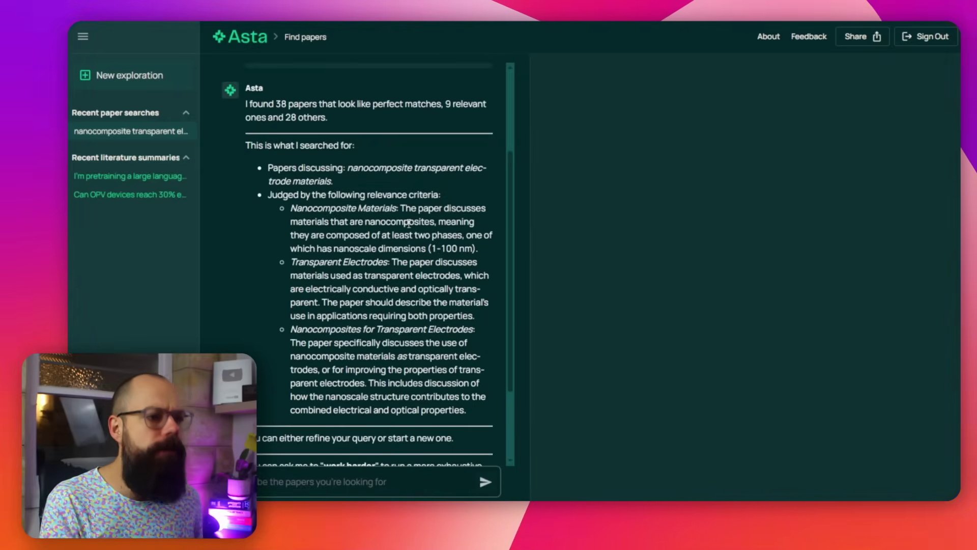
scroll(405, 239, "up", 3)
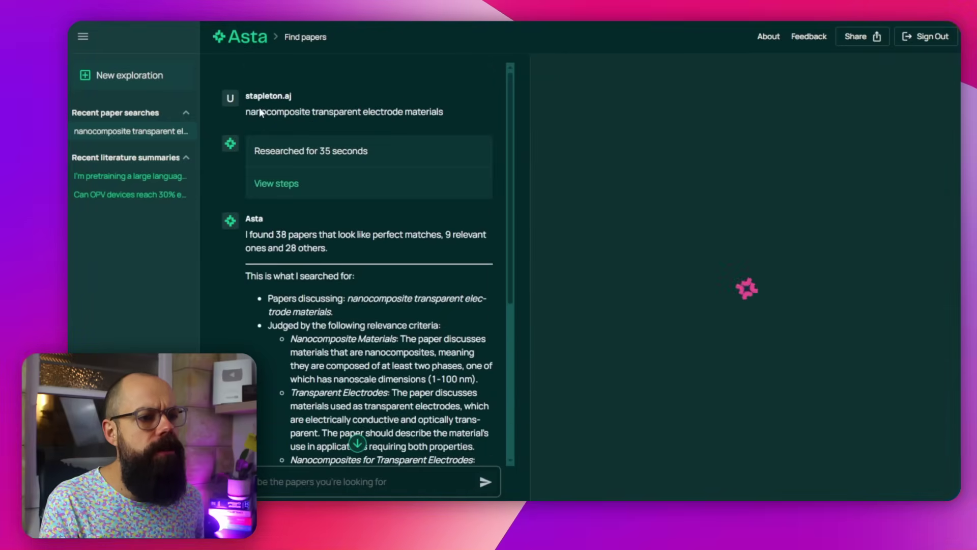
left_click_drag(251, 112, 372, 113)
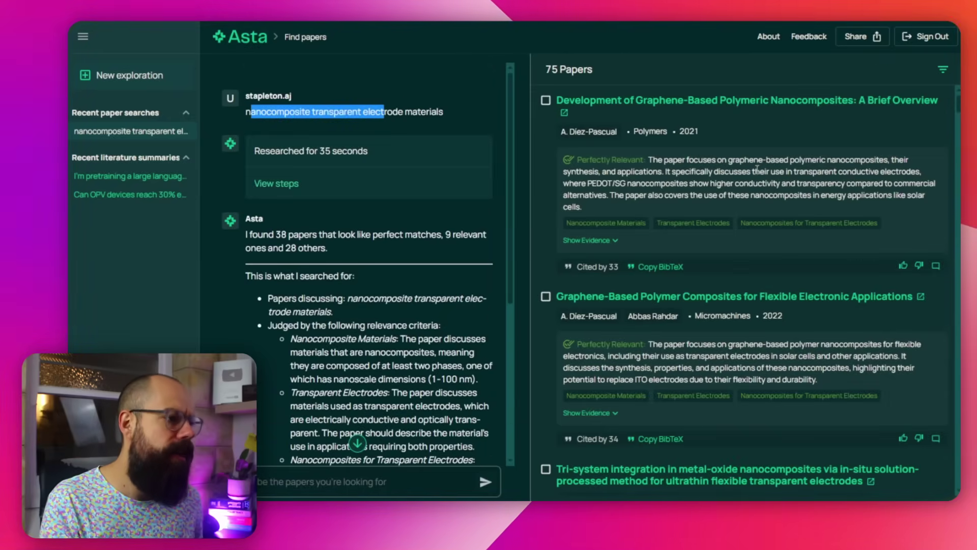
scroll(756, 169, "down", 20)
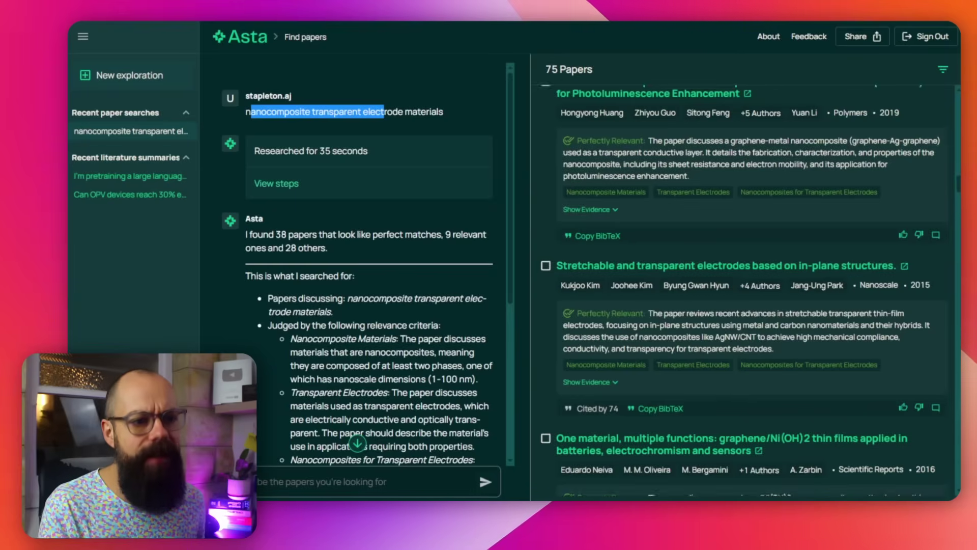
- Glance at the grouped query attention summary, then open the 'Can OPV devices reach 30%' summary
left_click(116, 176)
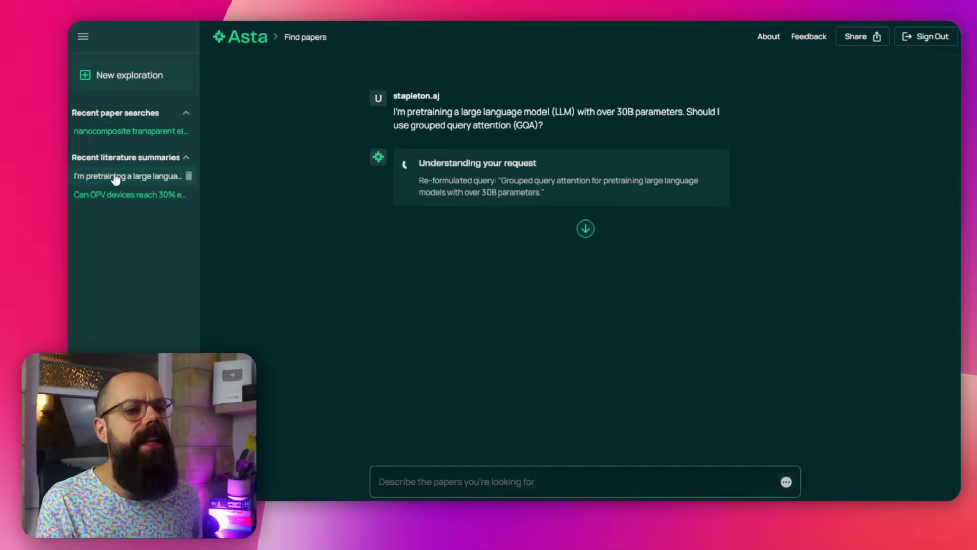
left_click_drag(550, 105, 599, 105)
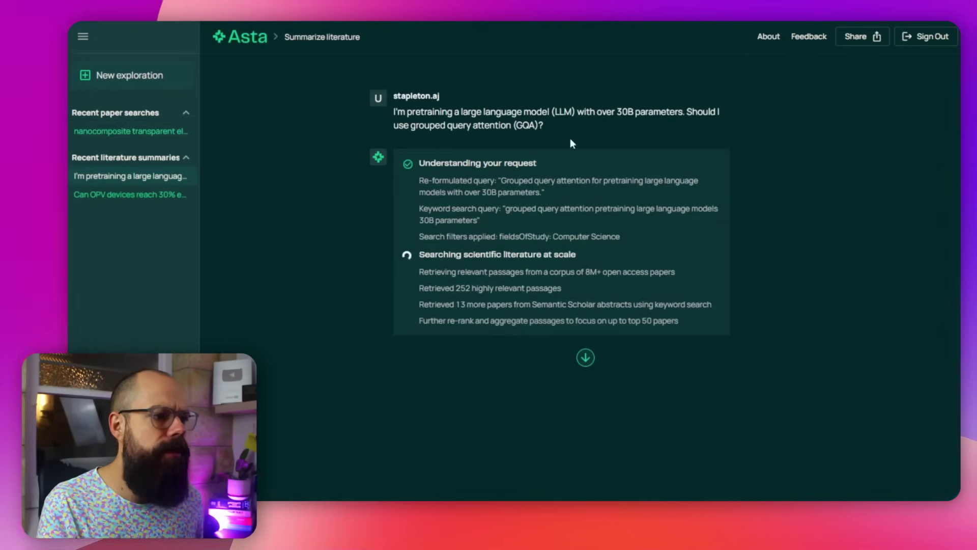
left_click(109, 197)
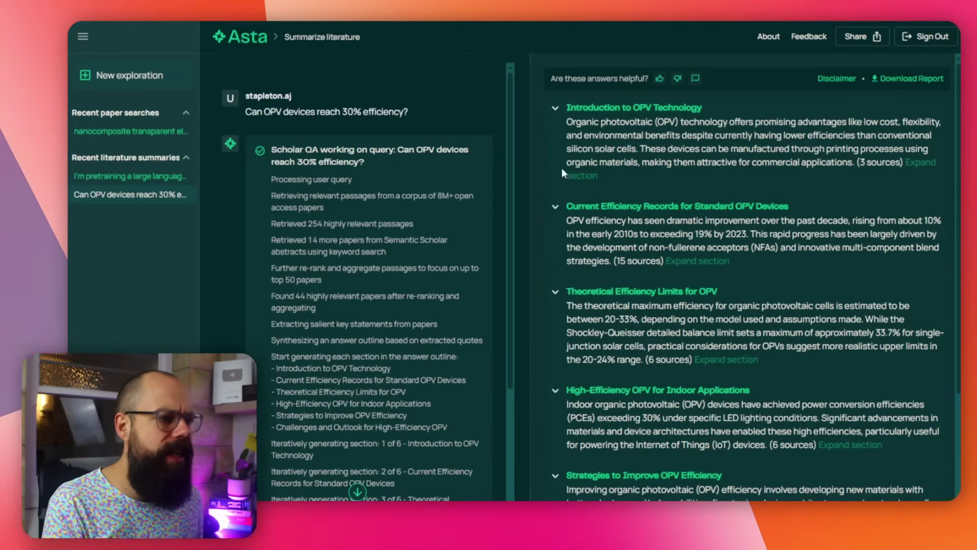
- Expand and scroll through the 35 papers cited in the OPV efficiency answer
scroll(682, 125, "down", 3)
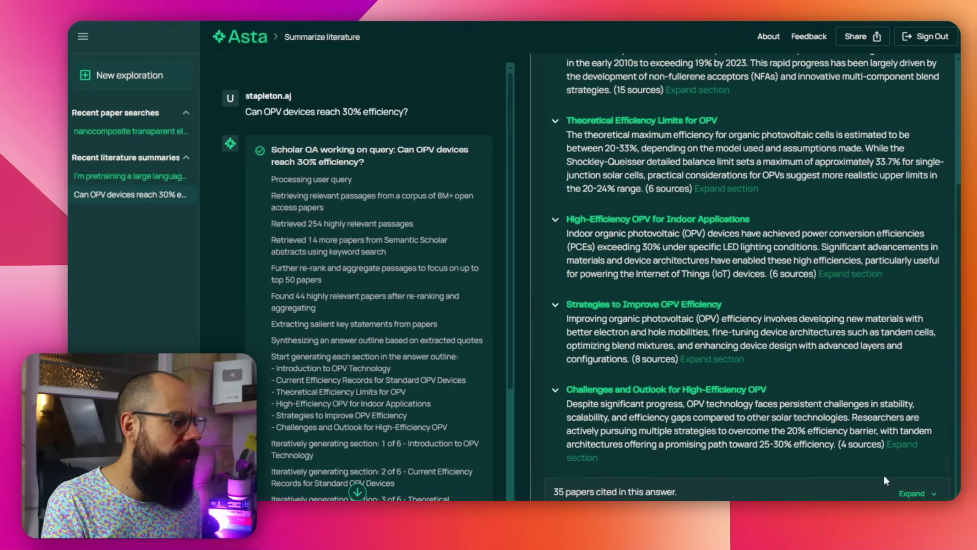
left_click(913, 492)
scroll(886, 407, "down", 20)
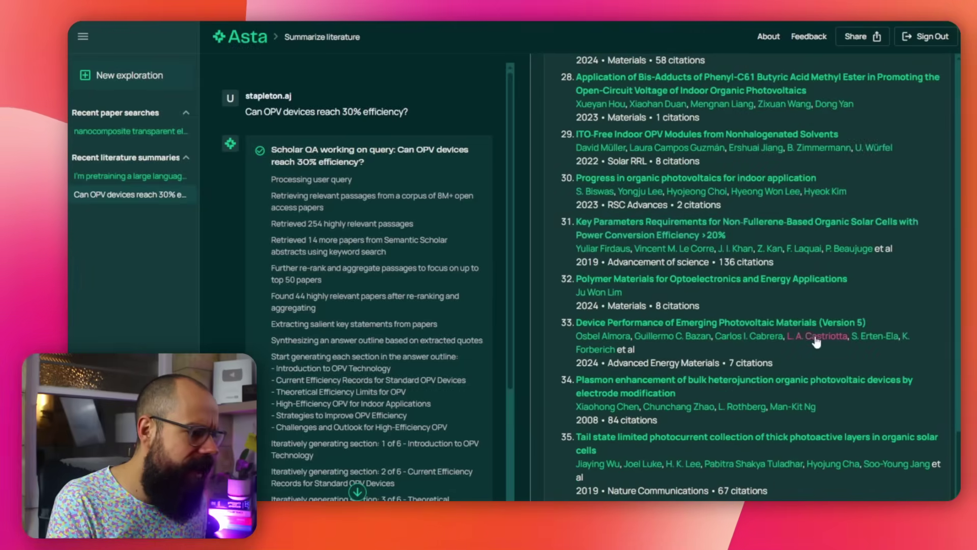
scroll(801, 342, "up", 20)
scroll(794, 343, "up", 10)
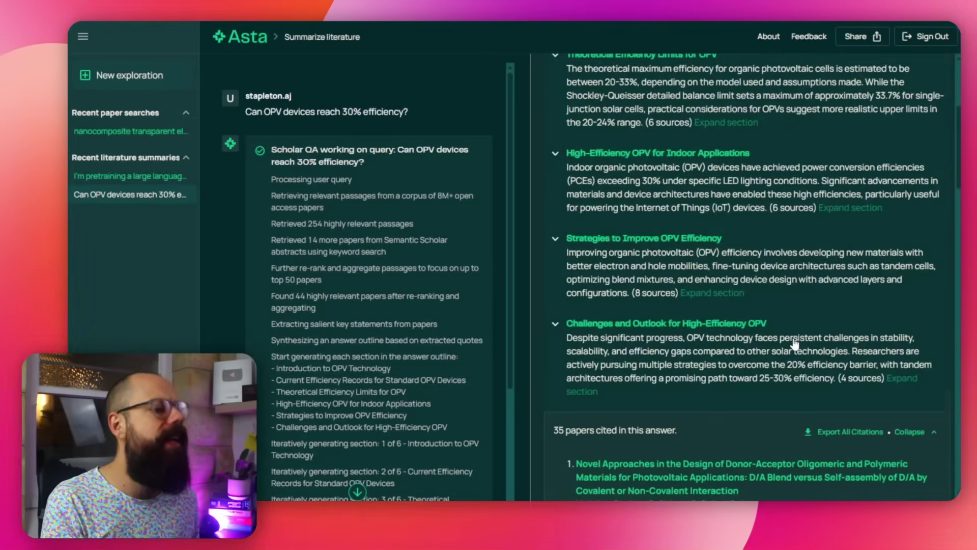
scroll(803, 356, "down", 2)
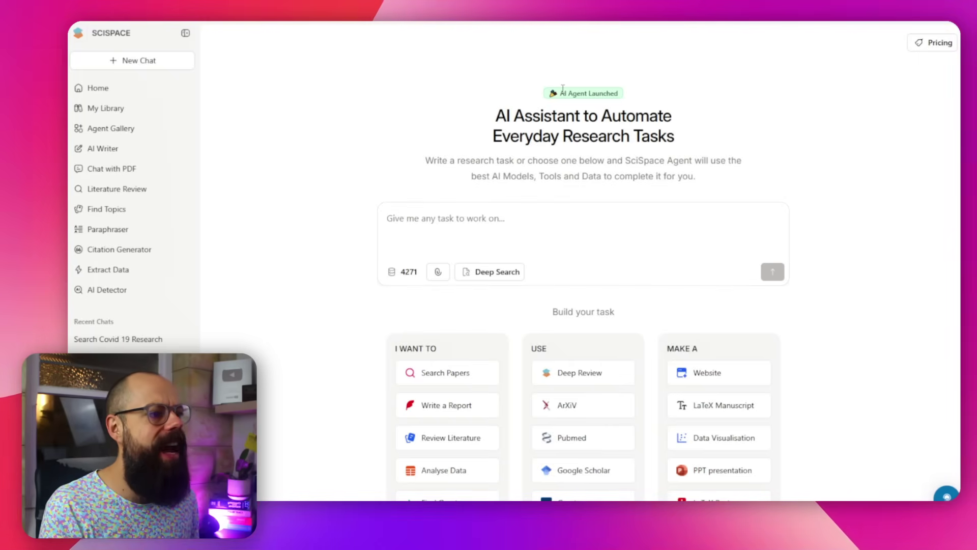
- Review the SciSpace agent's task box and its I Want To, Use and Make A options
left_click_drag(559, 93, 606, 94)
left_click(553, 224)
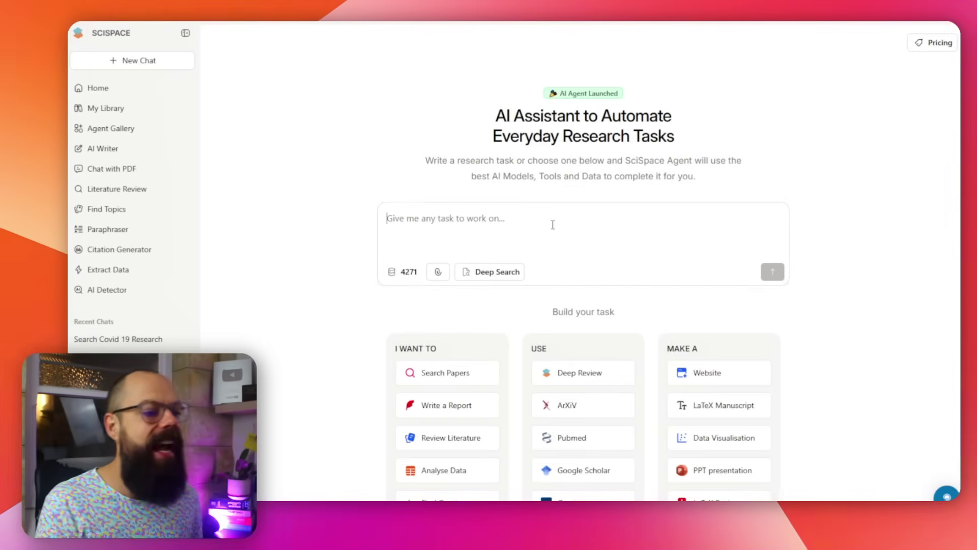
scroll(507, 355, "down", 2)
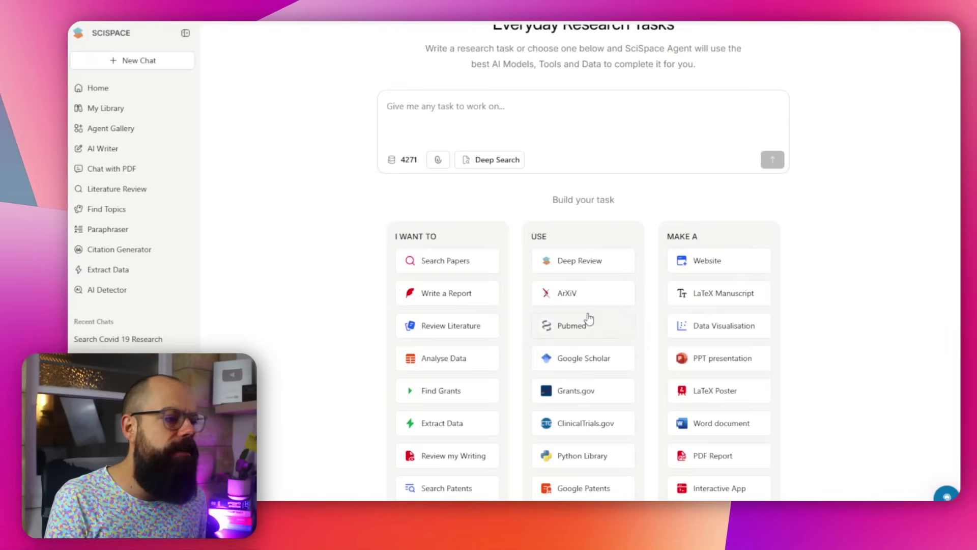
scroll(339, 262, "up", 3)
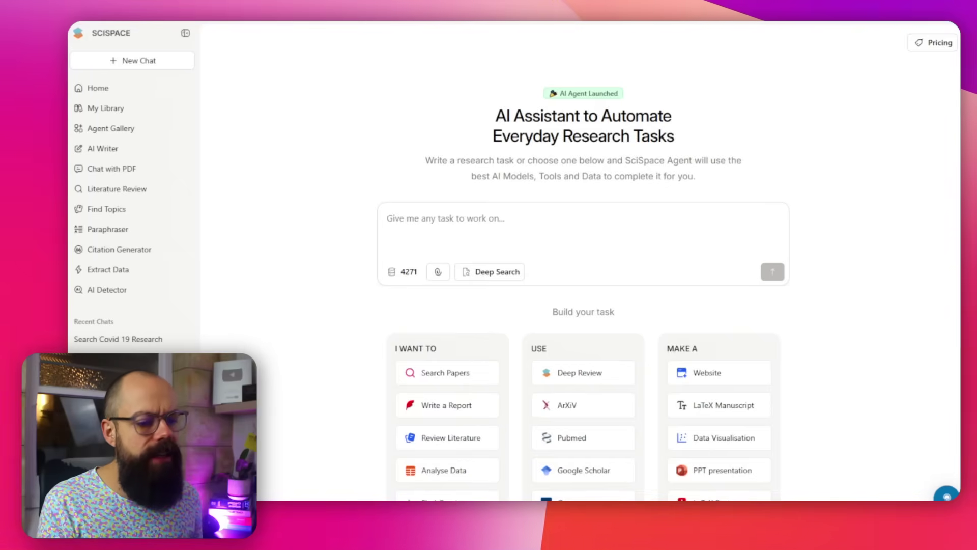
- View the SciSpace pricing plans, highlighting the Basic plan's features
left_click(931, 43)
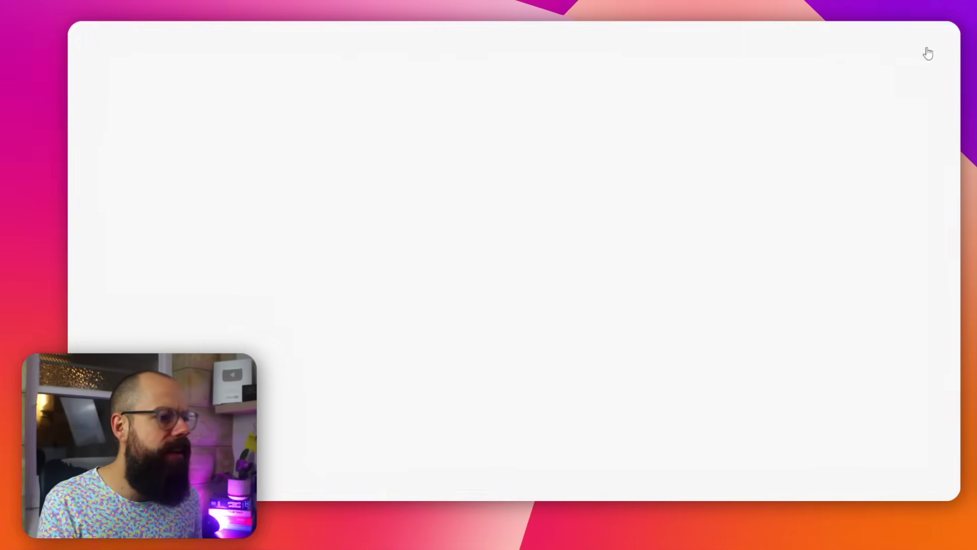
scroll(244, 268, "down", 2)
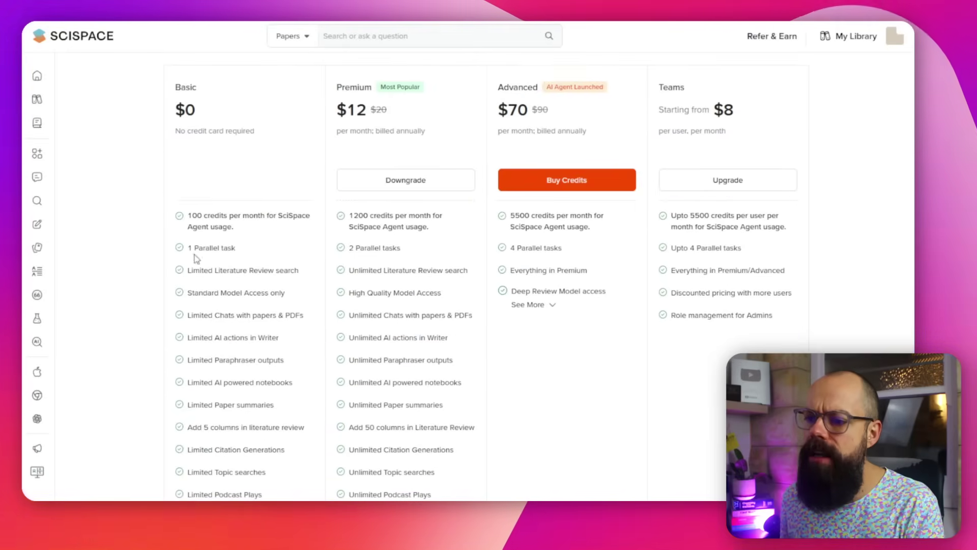
left_click_drag(186, 214, 261, 458)
left_click(260, 458)
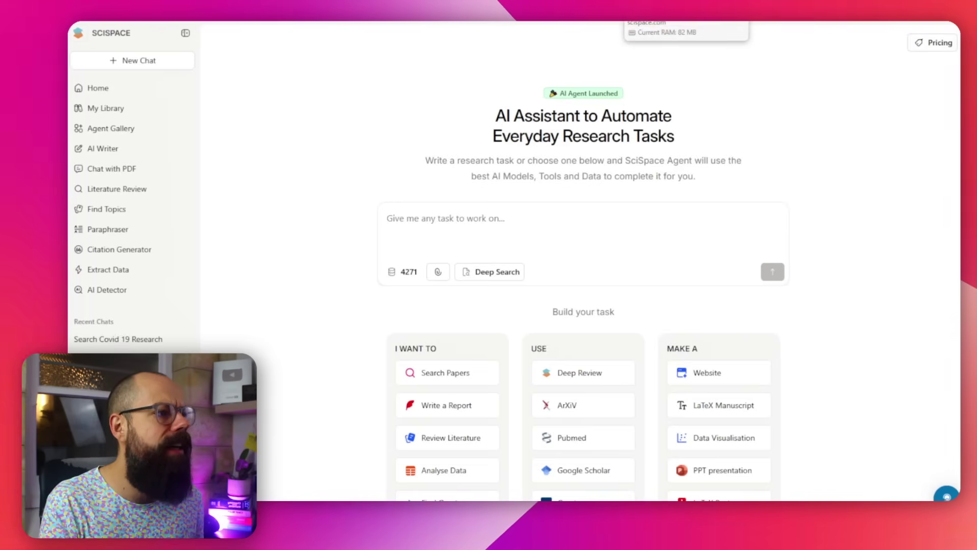
- Fill the task box with the Review Literature template 'Do a Scientific Literature review on ____'
scroll(305, 296, "down", 7)
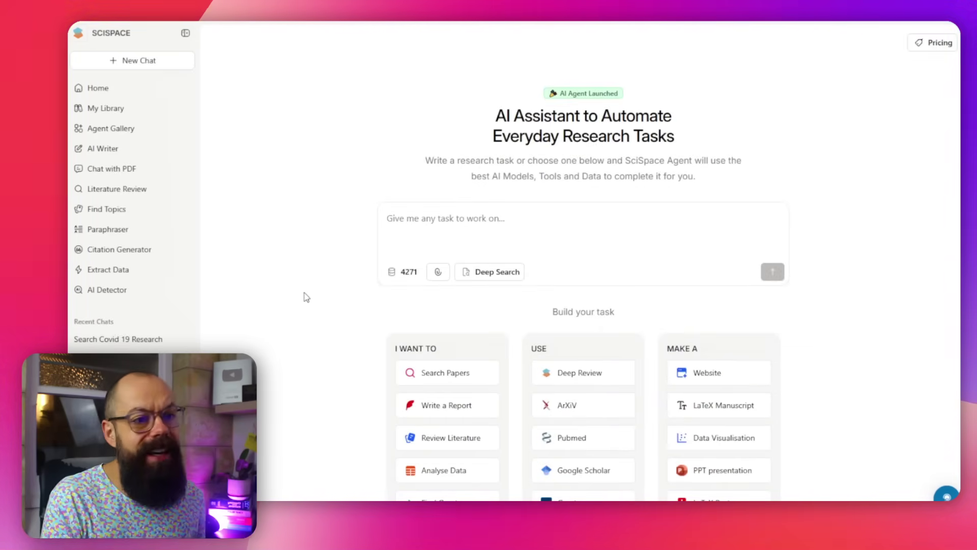
scroll(437, 274, "down", 2)
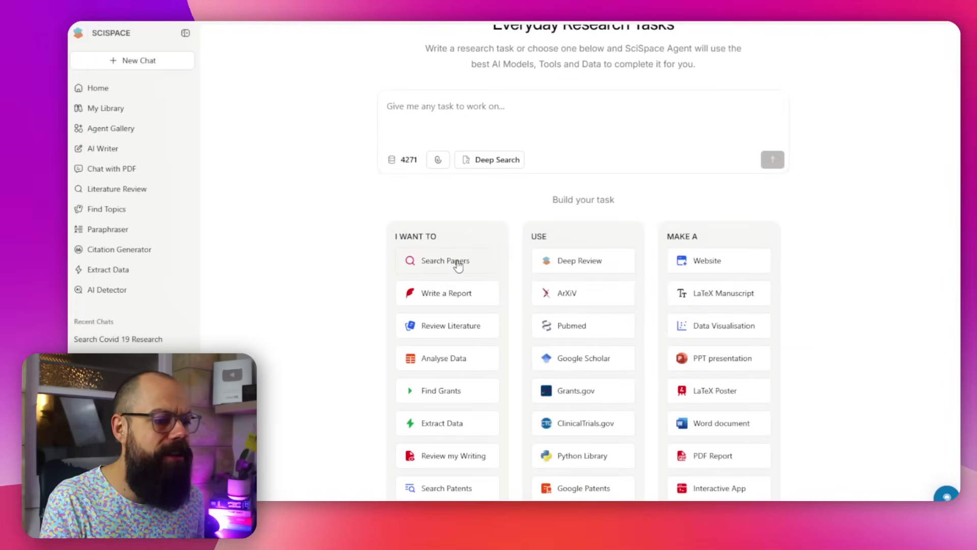
left_click(445, 329)
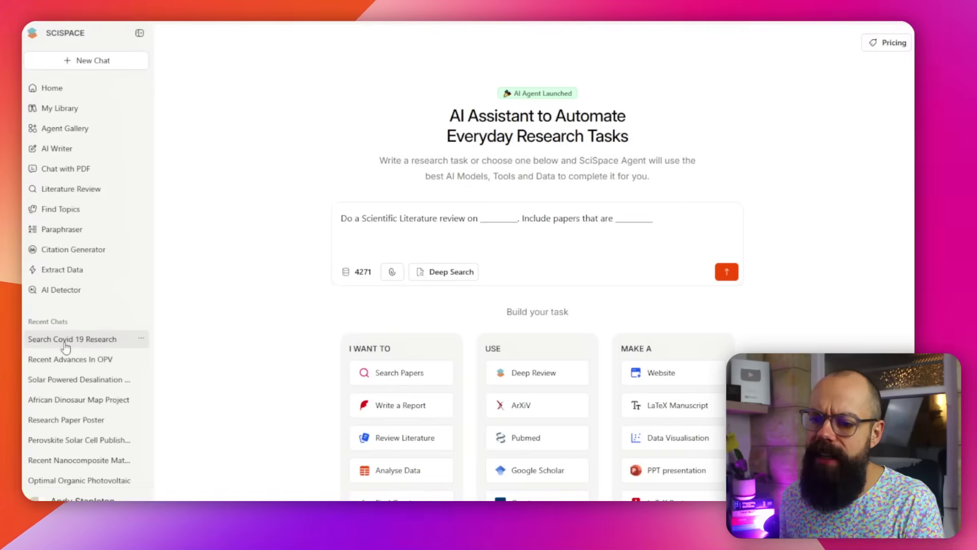
- Open the Search Covid 19 Research chat and read the agent's reply and paper count
left_click(111, 341)
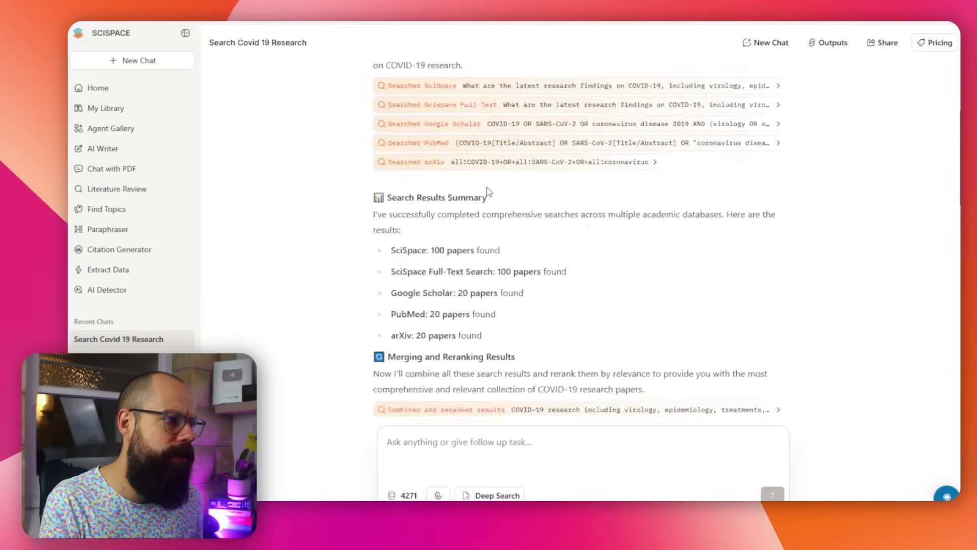
scroll(501, 224, "up", 10)
scroll(501, 224, "up", 5)
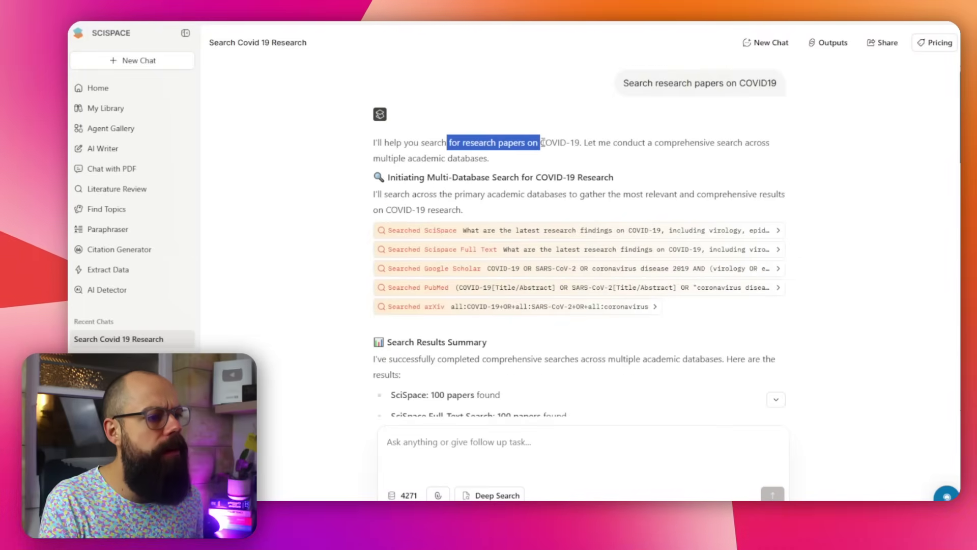
left_click_drag(554, 144, 566, 144)
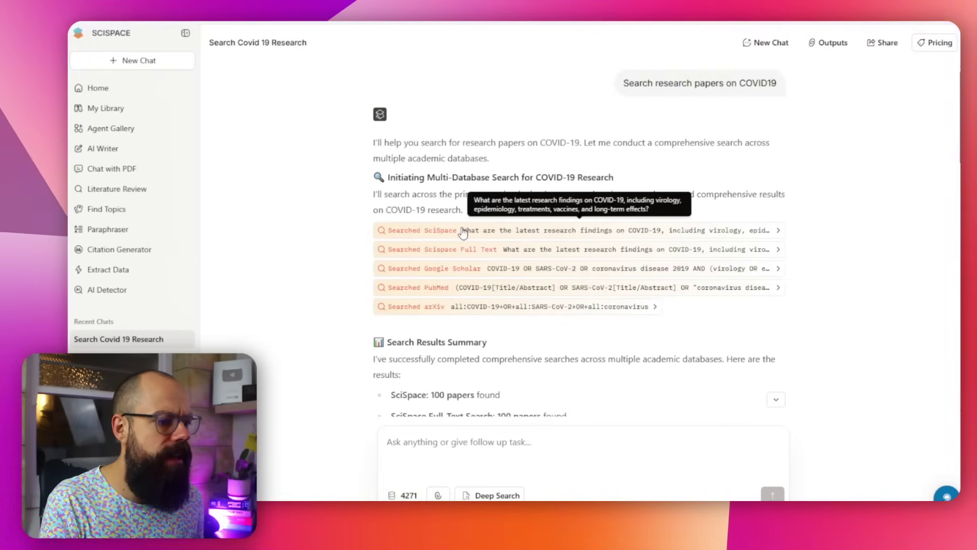
scroll(458, 218, "down", 5)
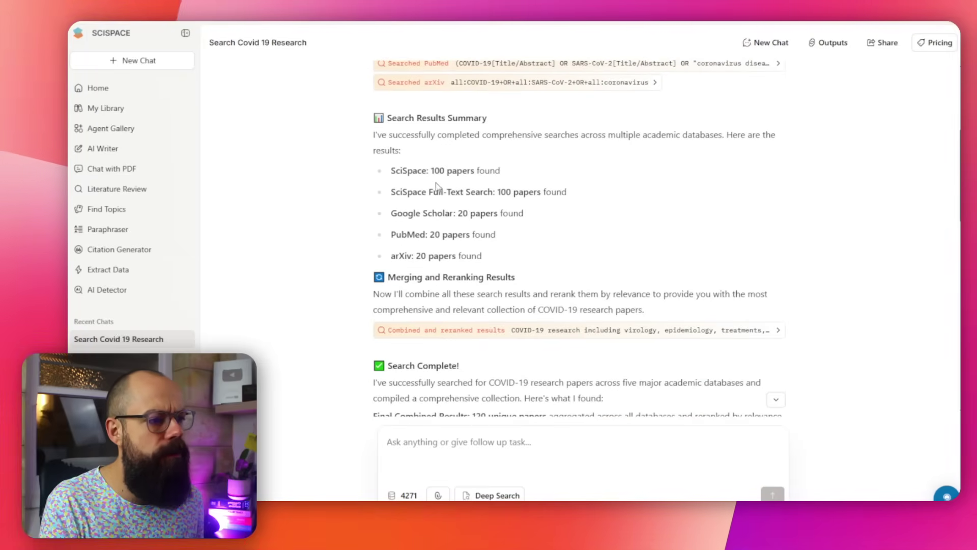
left_click_drag(436, 173, 460, 167)
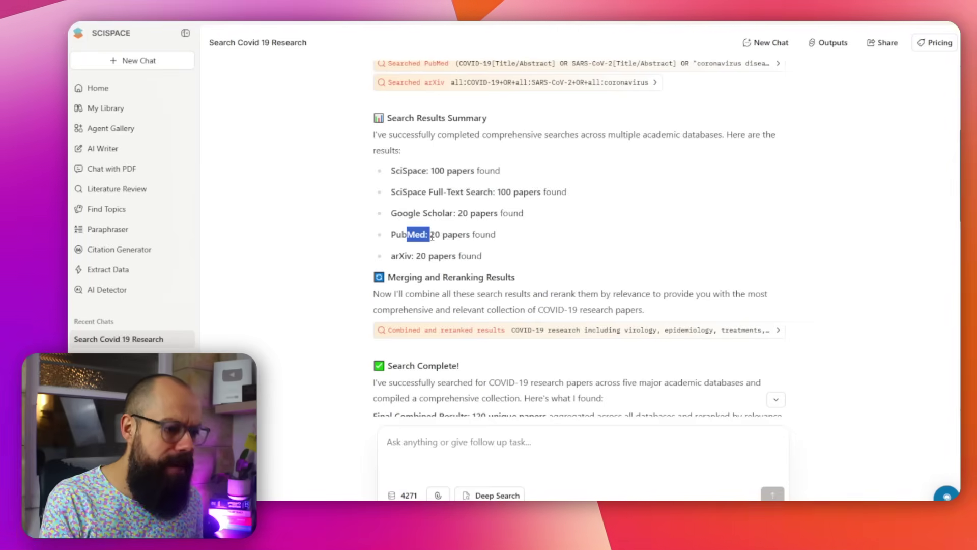
- Open the combined_covid19 results table of 120 relevance-ranked papers
scroll(436, 249, "down", 5)
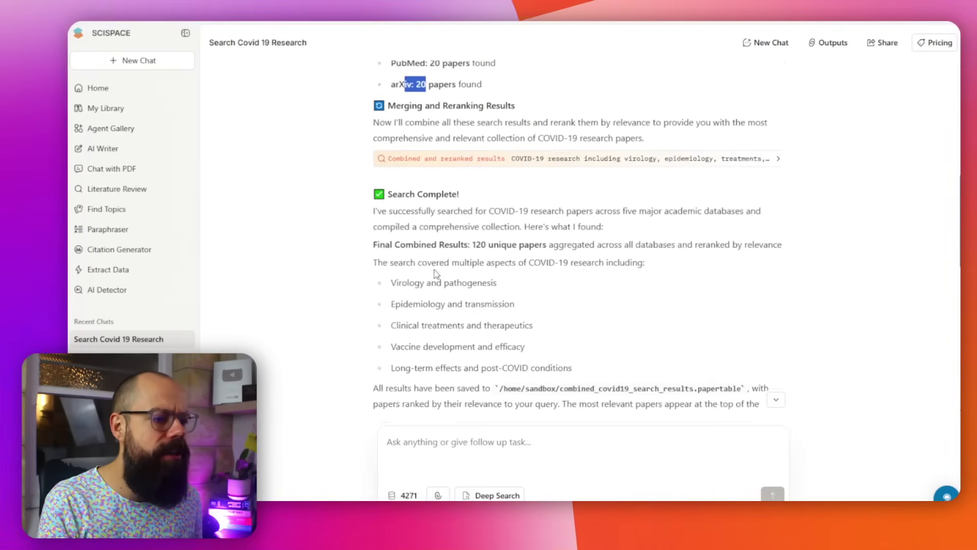
left_click_drag(444, 107, 458, 135)
scroll(460, 152, "down", 3)
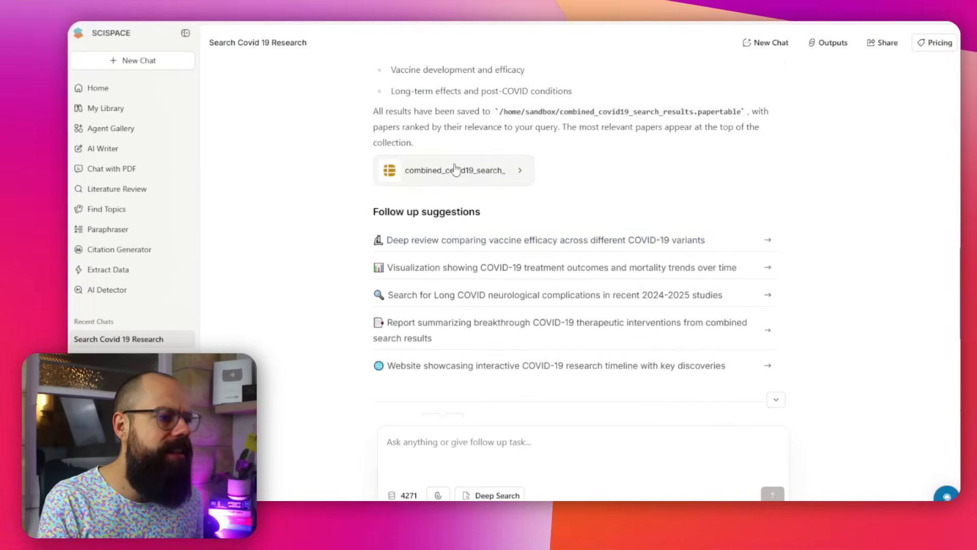
left_click(467, 168)
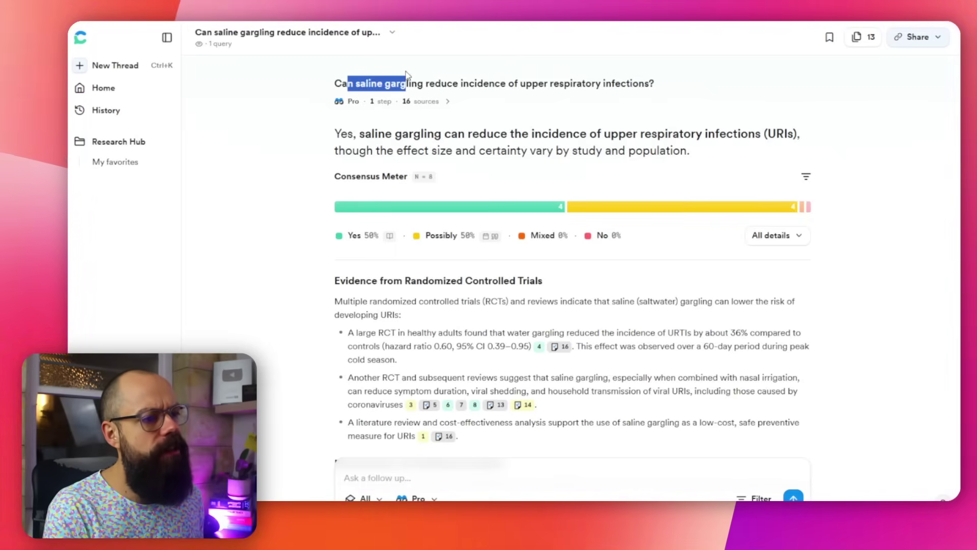
- Read the saline gargling answer's opening claim and its Consensus Meter
left_click_drag(351, 134, 433, 130)
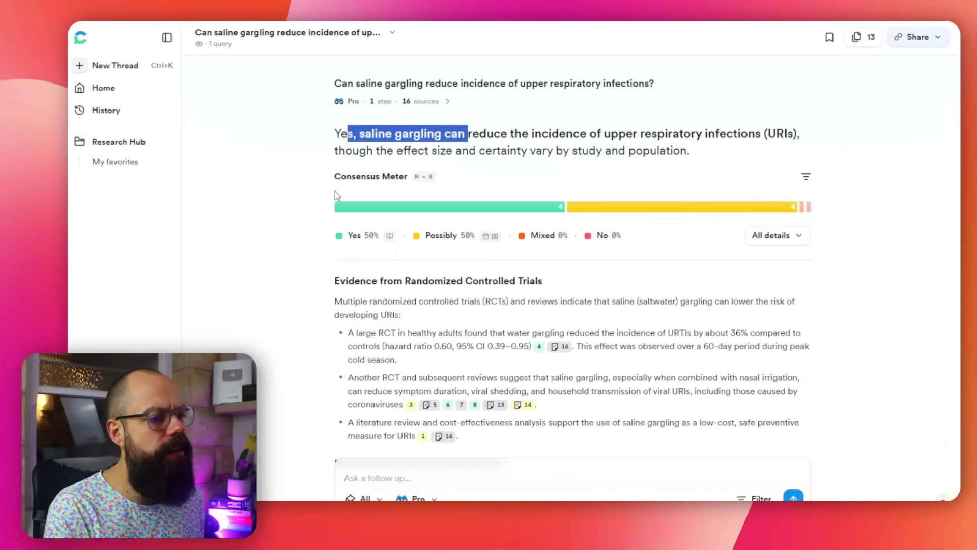
scroll(335, 190, "down", 3)
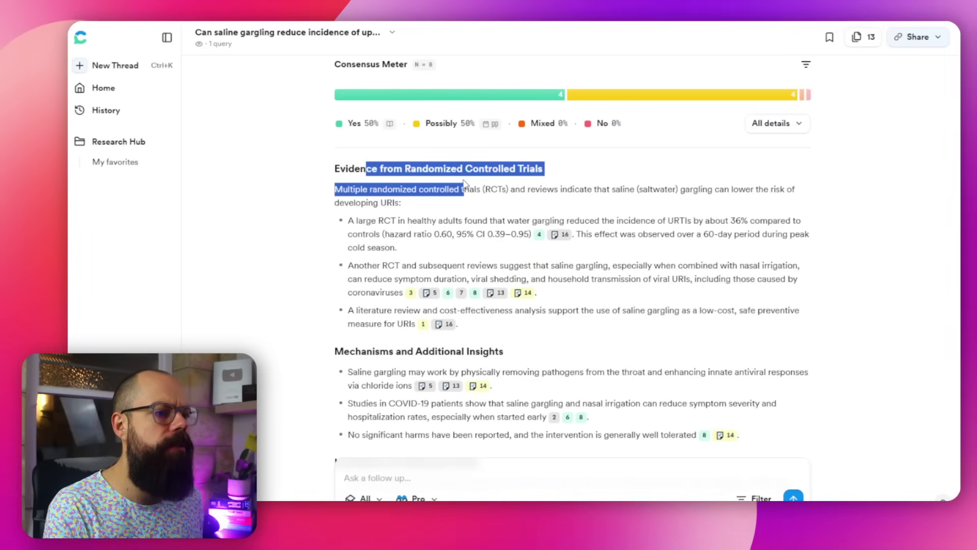
scroll(329, 222, "down", 4)
scroll(334, 218, "up", 4)
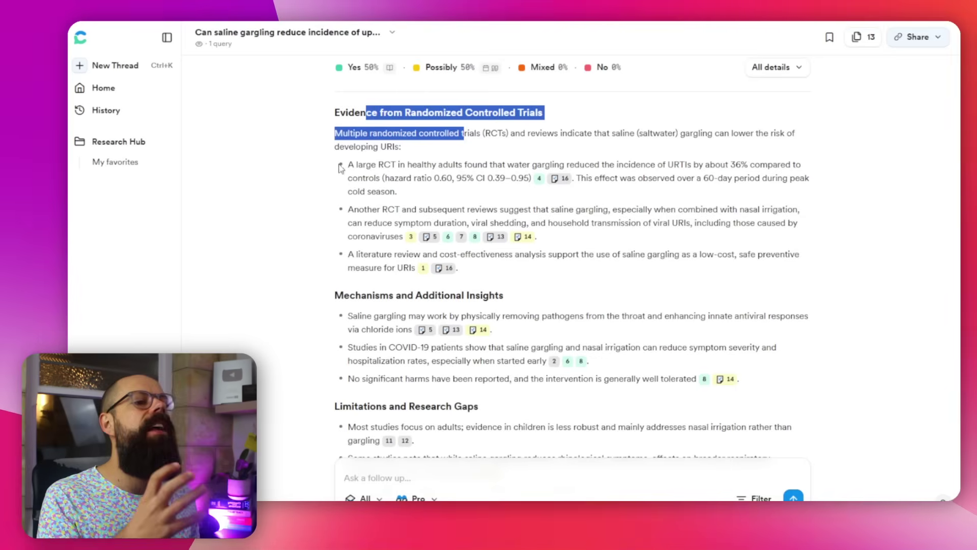
- Scroll the evidence sections and show the Pro Search steps behind the 16 sources
left_click_drag(335, 113, 446, 208)
scroll(438, 226, "down", 4)
scroll(435, 232, "down", 3)
scroll(436, 207, "down", 2)
scroll(447, 209, "up", 15)
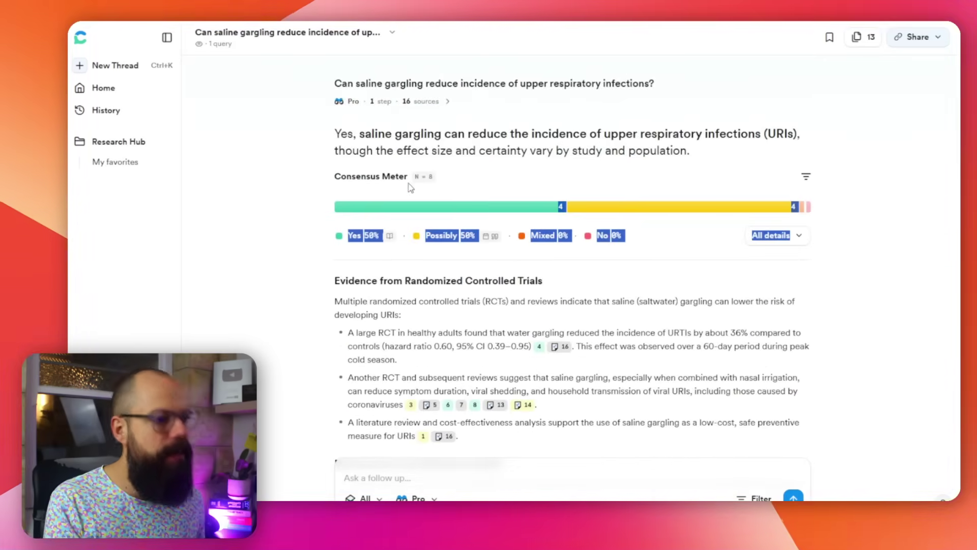
left_click(274, 134)
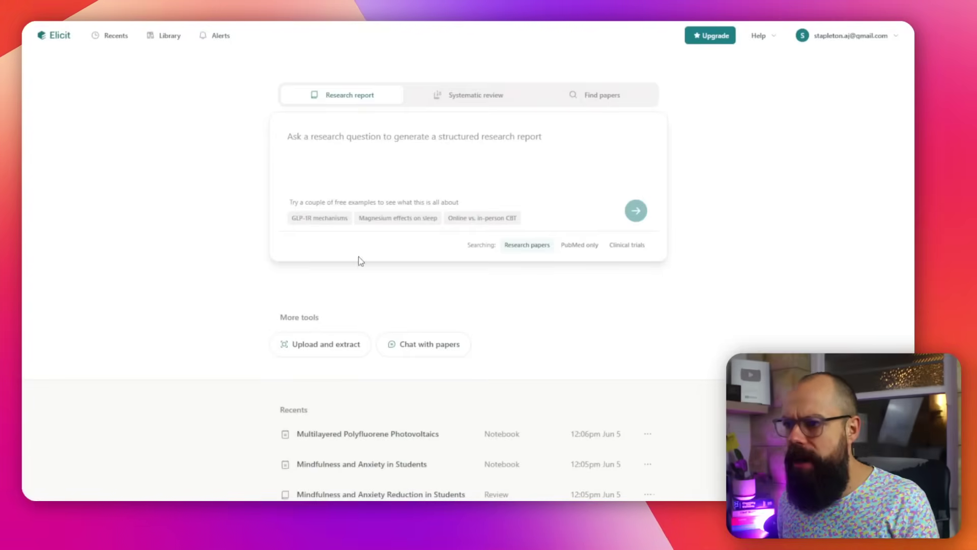
- Switch Elicit to Find papers mode, try PubMed only, and dismiss the Upgrade to Plus offer
mouse_move(343, 222)
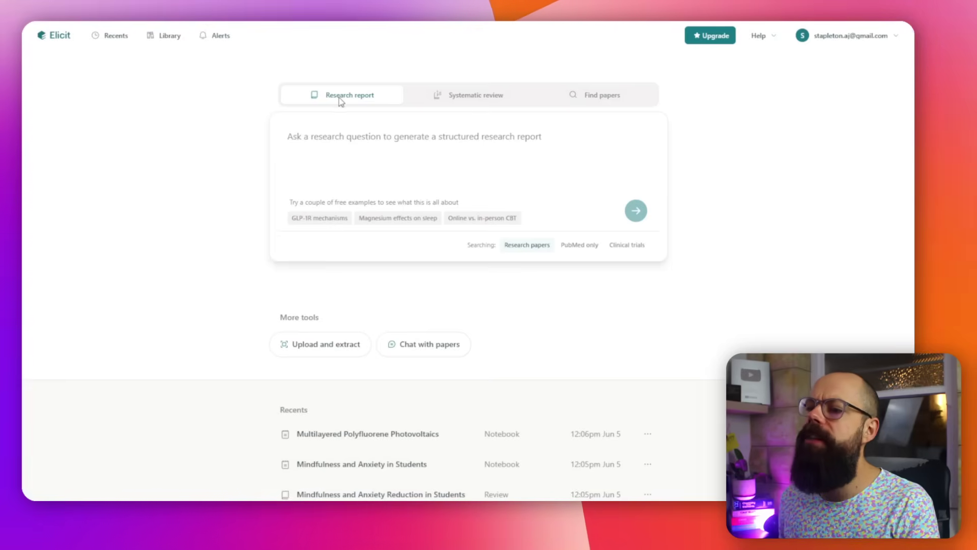
mouse_move(456, 103)
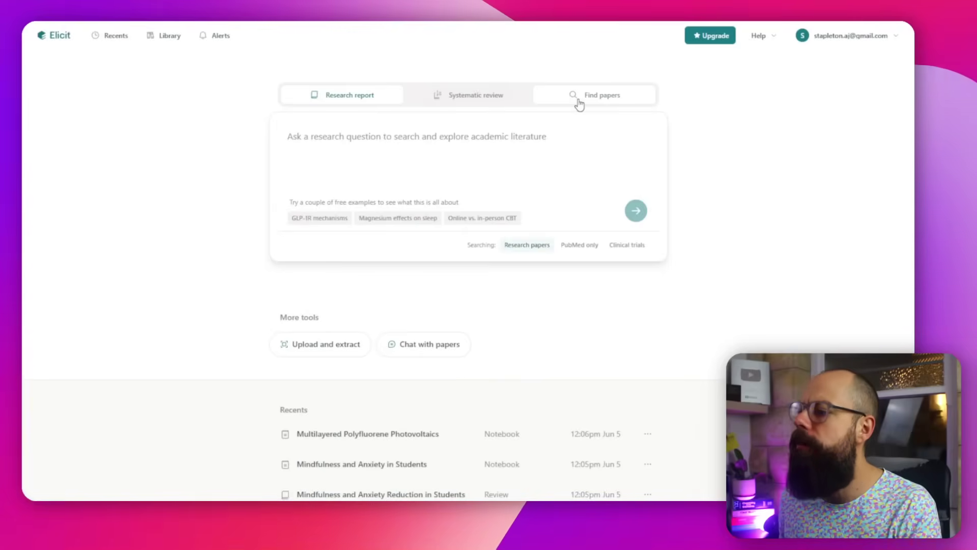
left_click(579, 104)
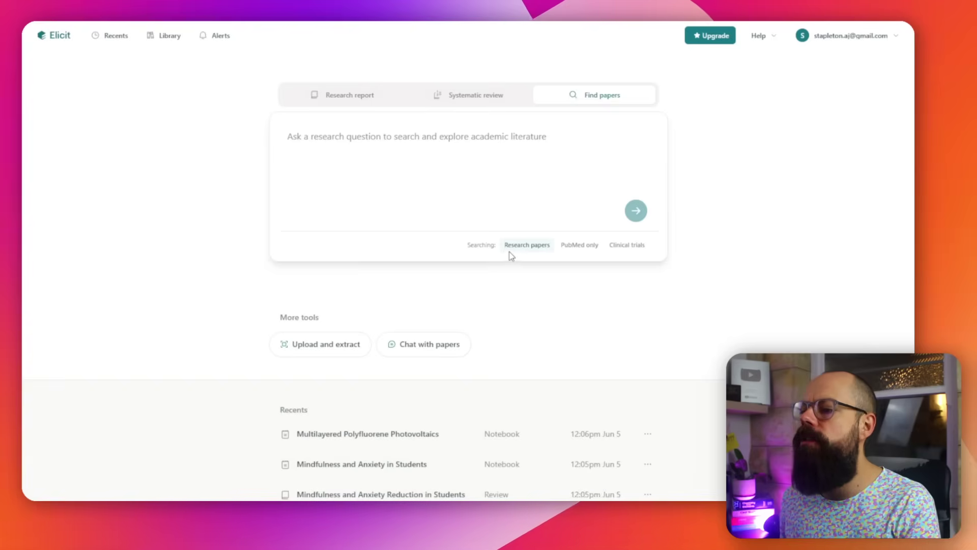
left_click(572, 247)
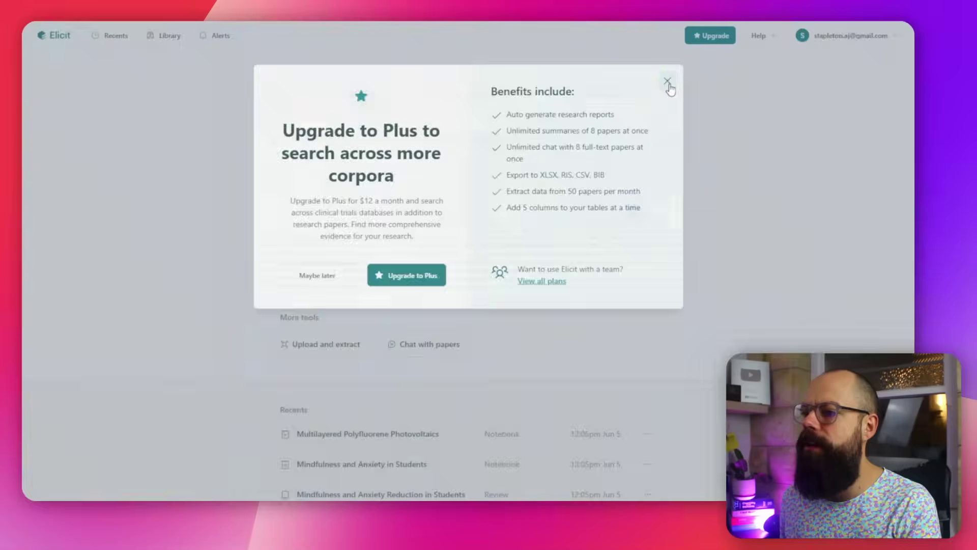
left_click(671, 81)
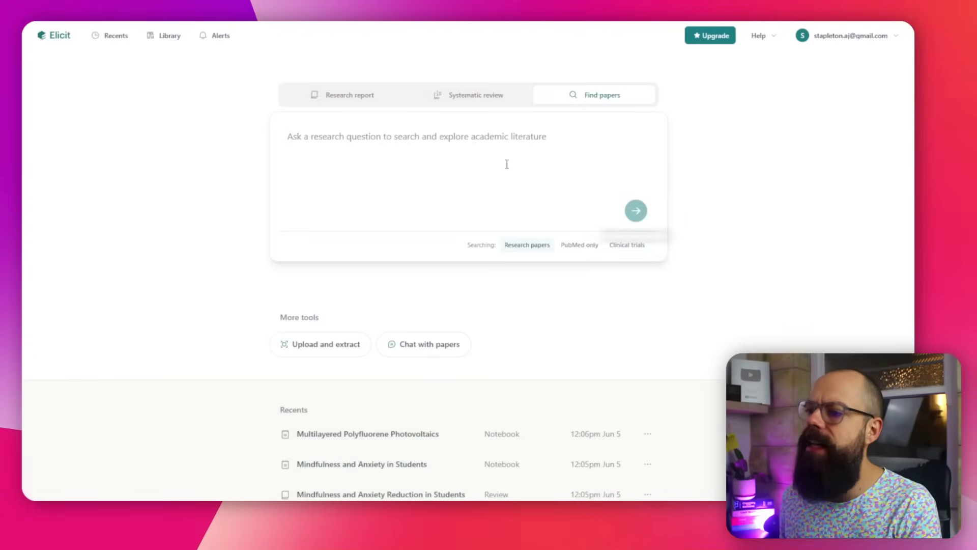
- Open the Mindfulness and Anxiety in Students notebook from Recents and scroll to its limitations table
left_click(129, 41)
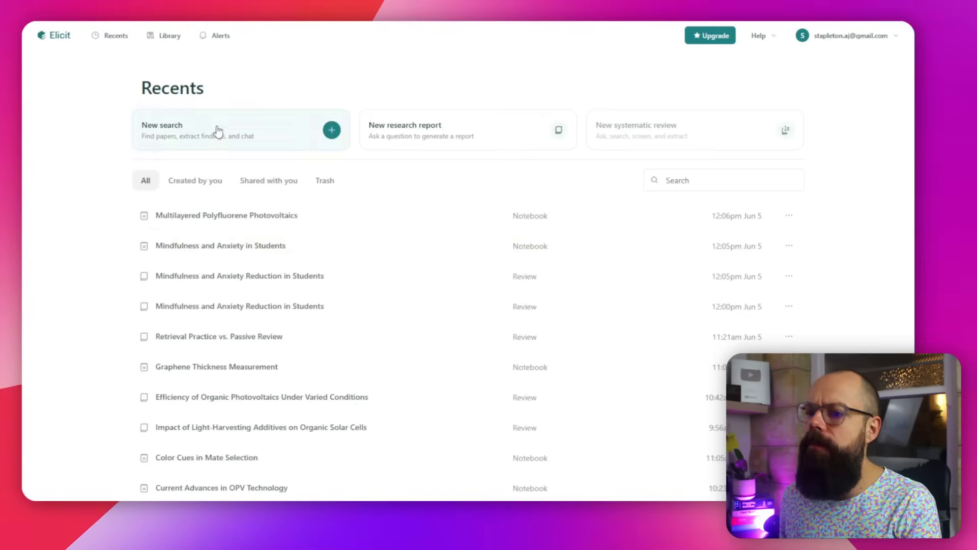
left_click(219, 246)
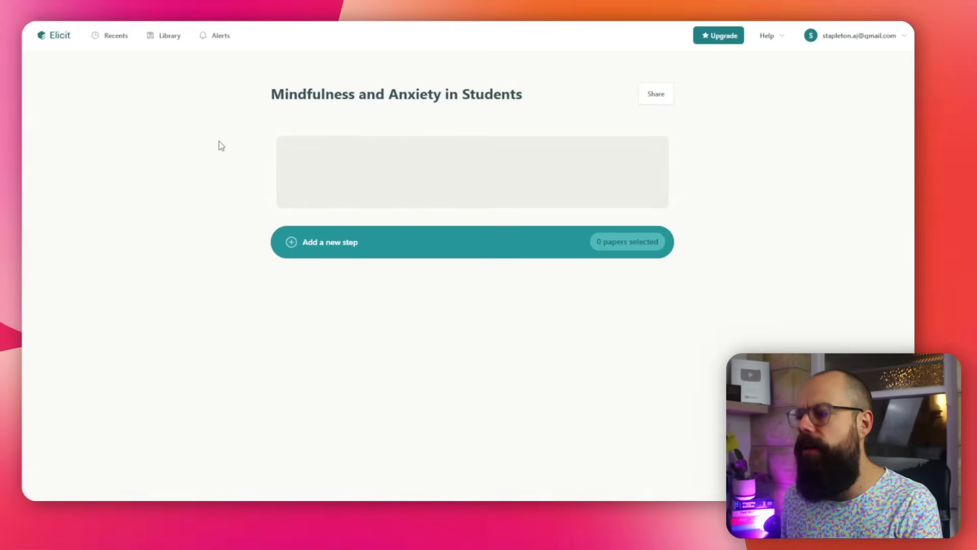
scroll(277, 134, "down", 3)
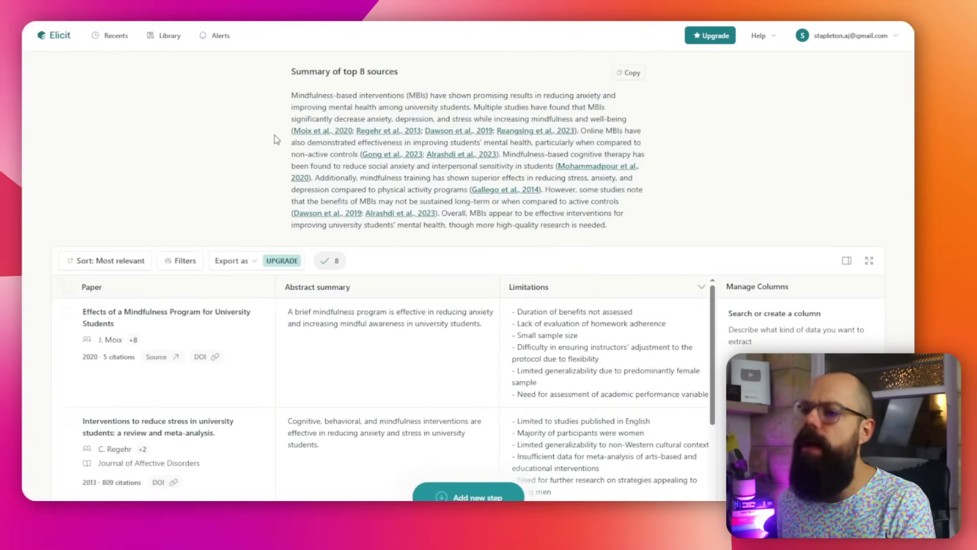
left_click_drag(351, 72, 376, 72)
scroll(456, 358, "down", 3)
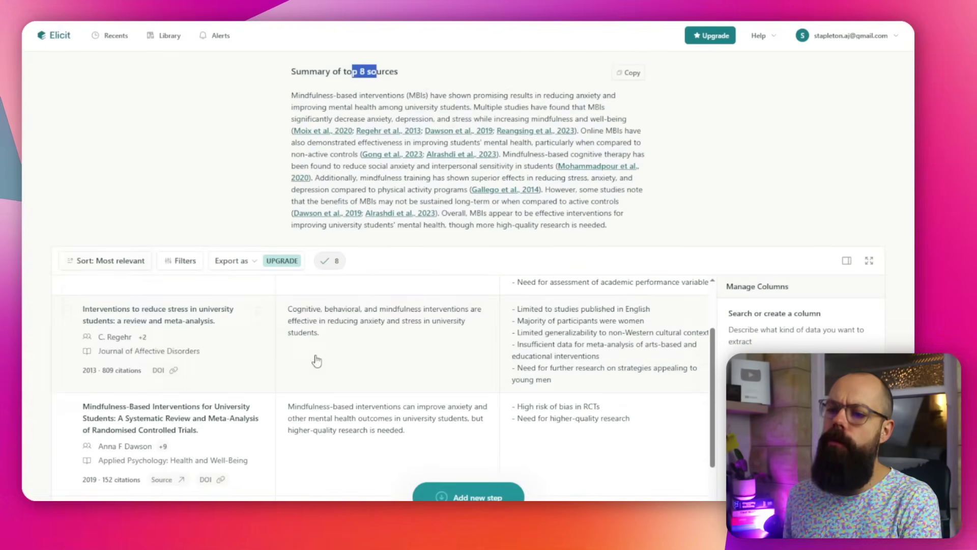
scroll(457, 358, "up", 3)
scroll(37, 353, "down", 3)
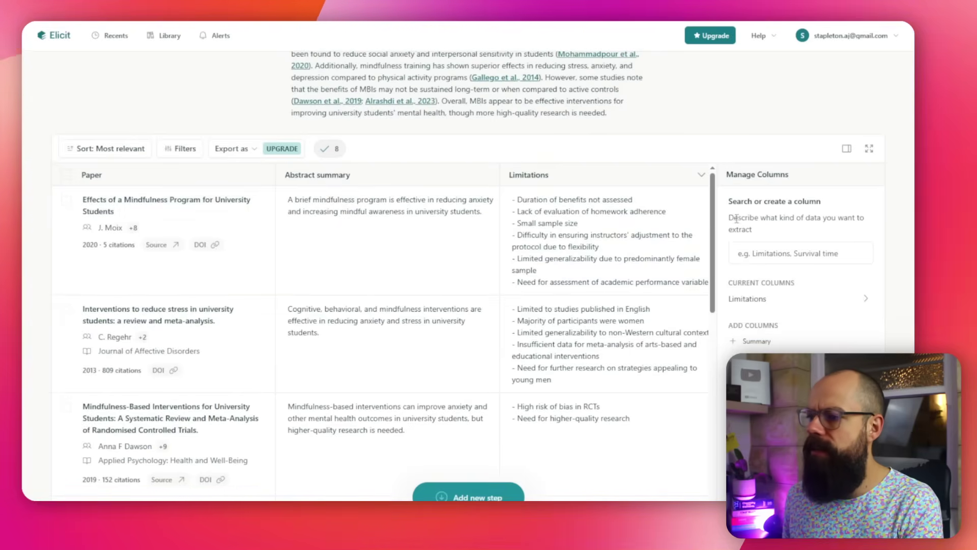